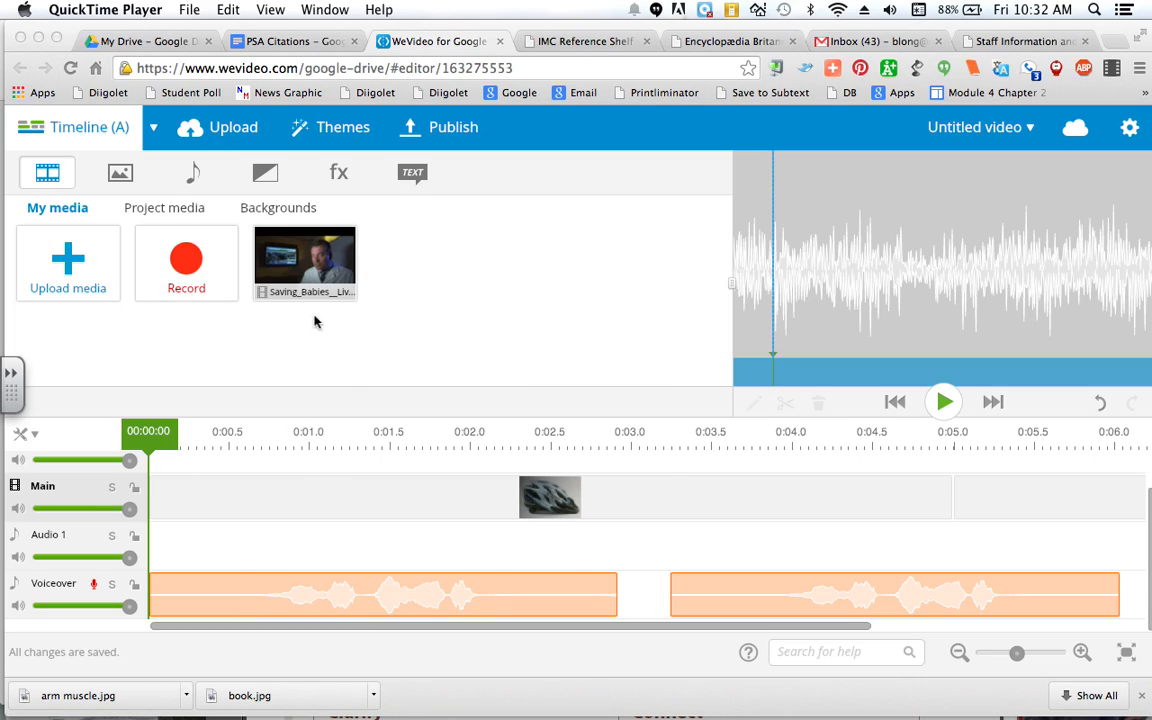
Step: Browse the audio library's My media, Project media, Action, Party, Drama and Atmosphere categories
left_click(193, 178)
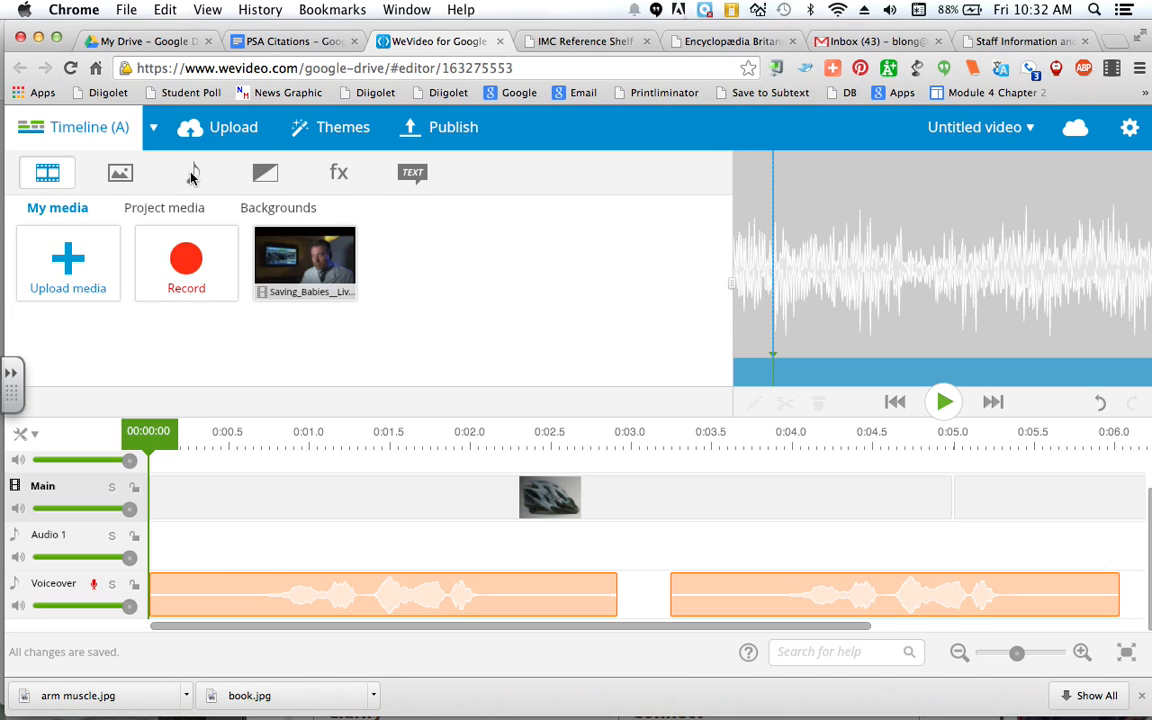
left_click(191, 176)
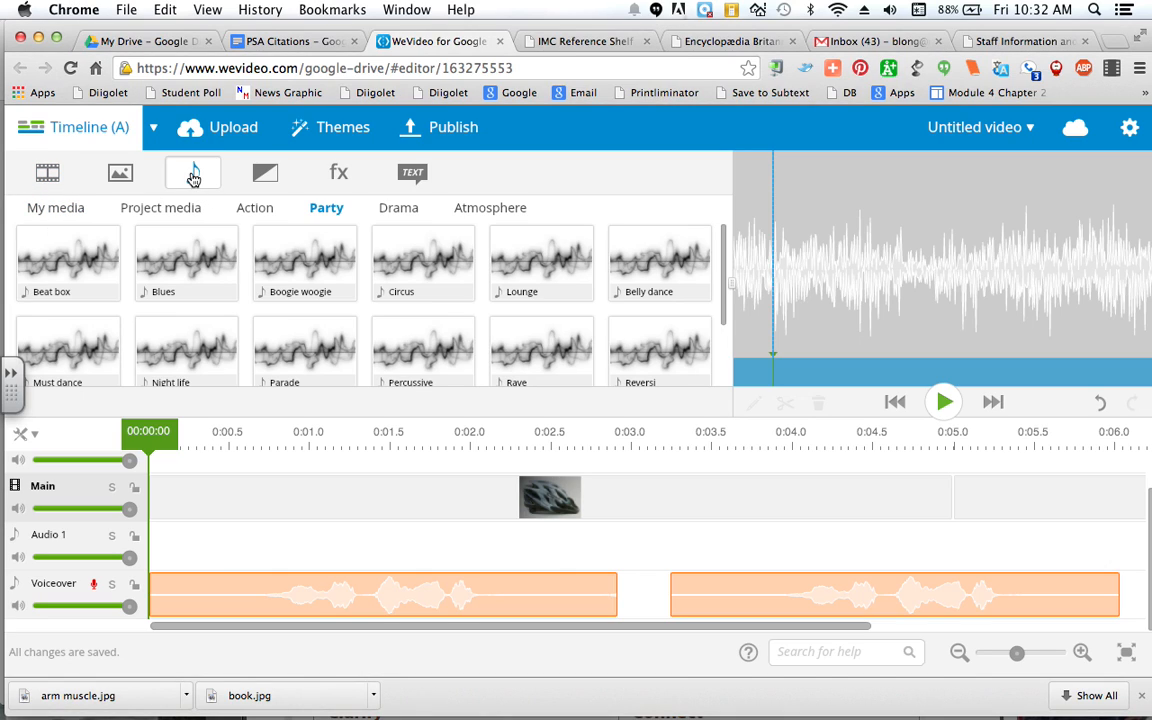
left_click(58, 210)
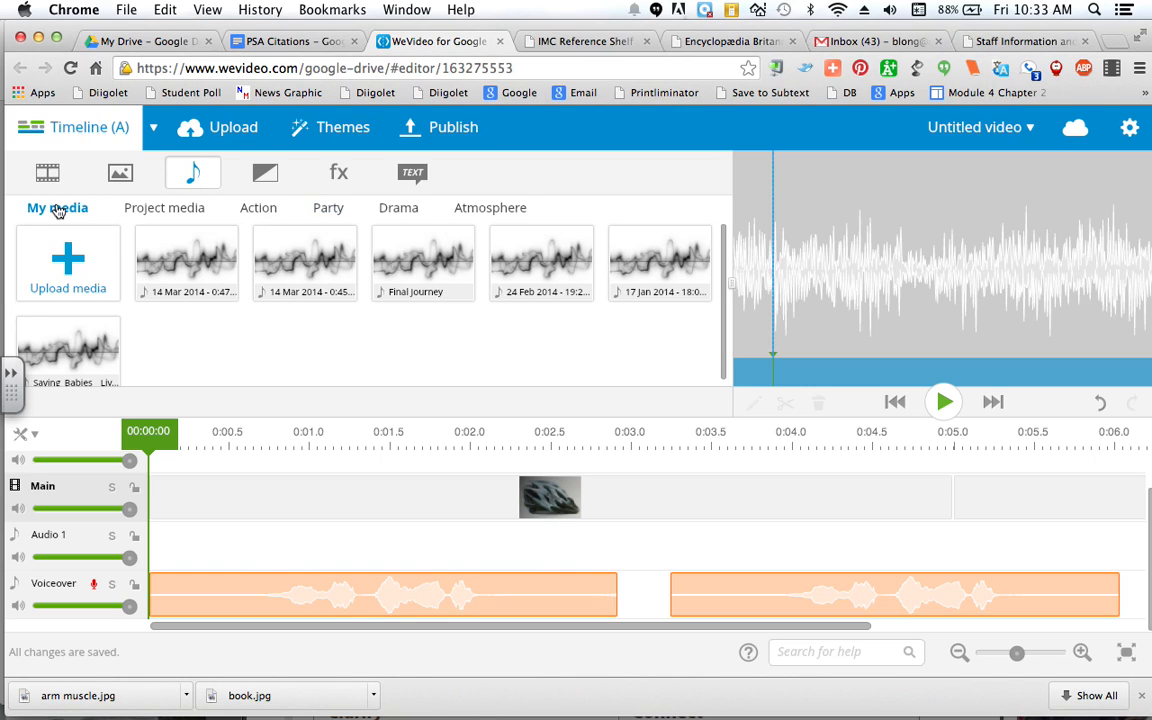
left_click(160, 210)
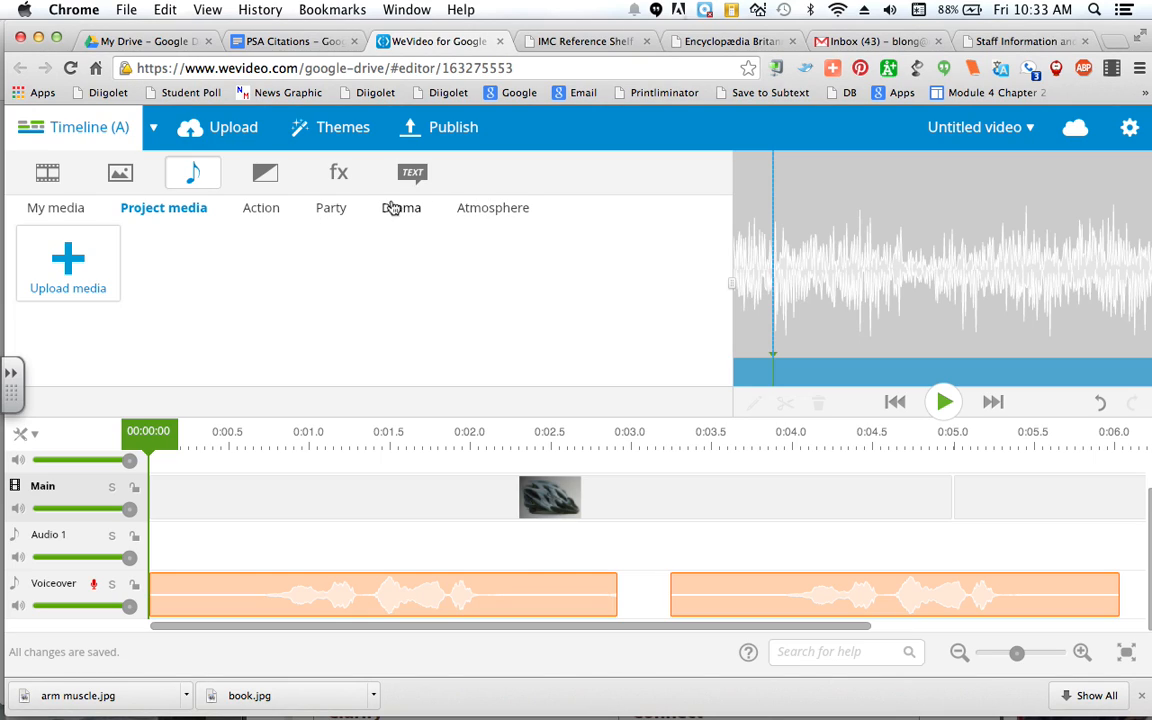
left_click(262, 210)
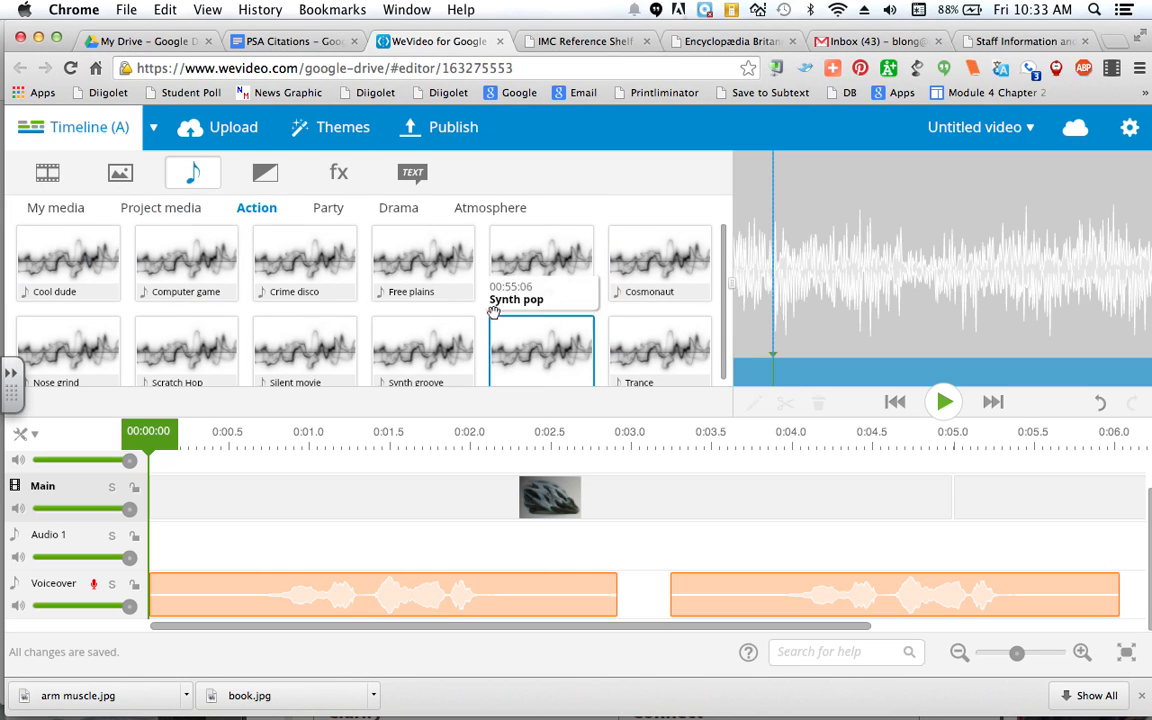
left_click(329, 210)
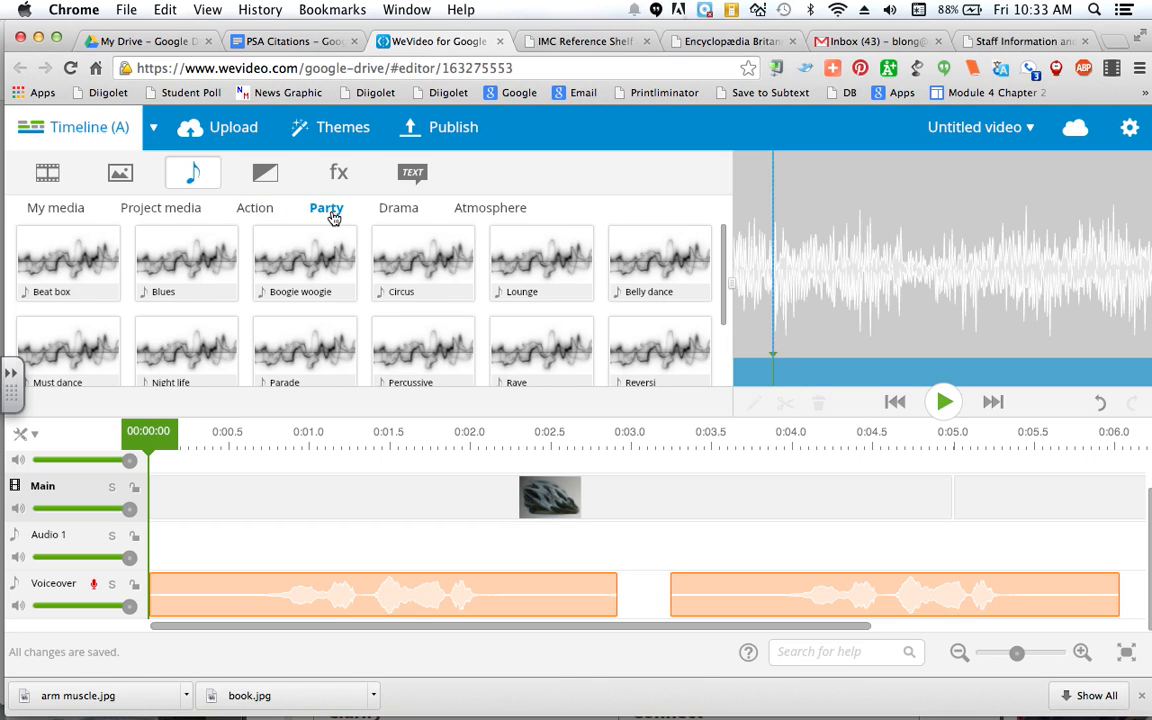
left_click(398, 211)
left_click(482, 210)
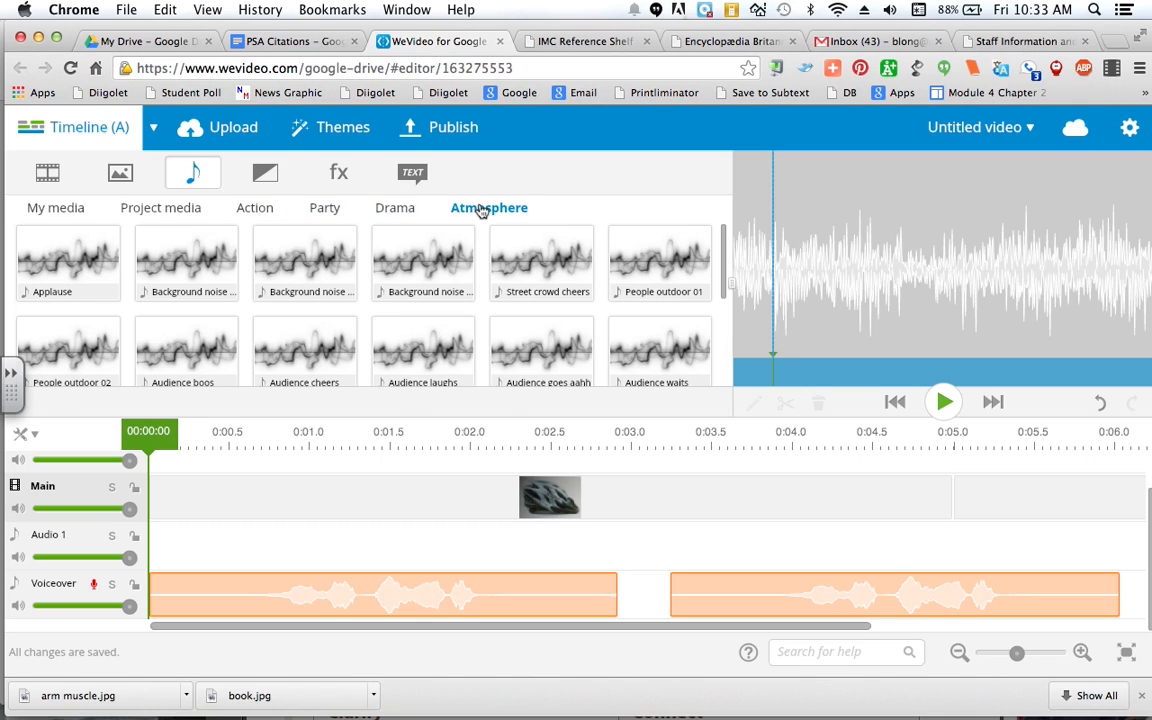
left_click_drag(724, 298, 724, 230)
Step: Preview the Atmosphere sound Background noise 02 and the Drama track Decadence, stopping each after a short listen
left_click(305, 252)
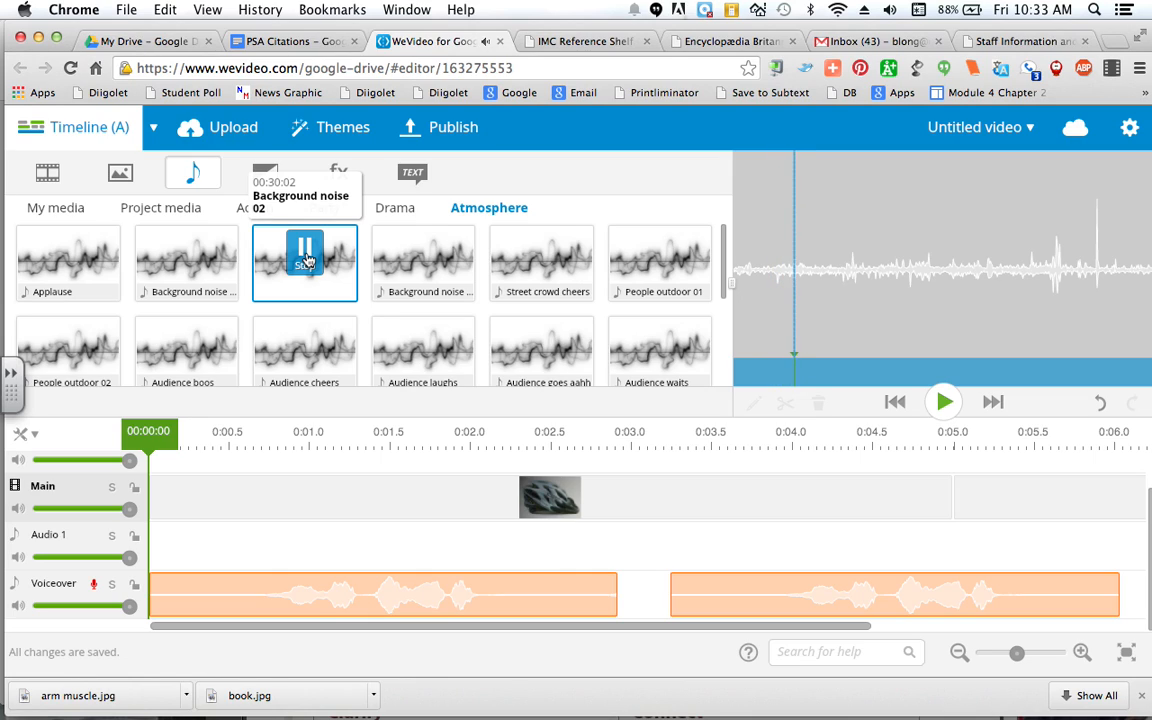
left_click(305, 254)
left_click(396, 210)
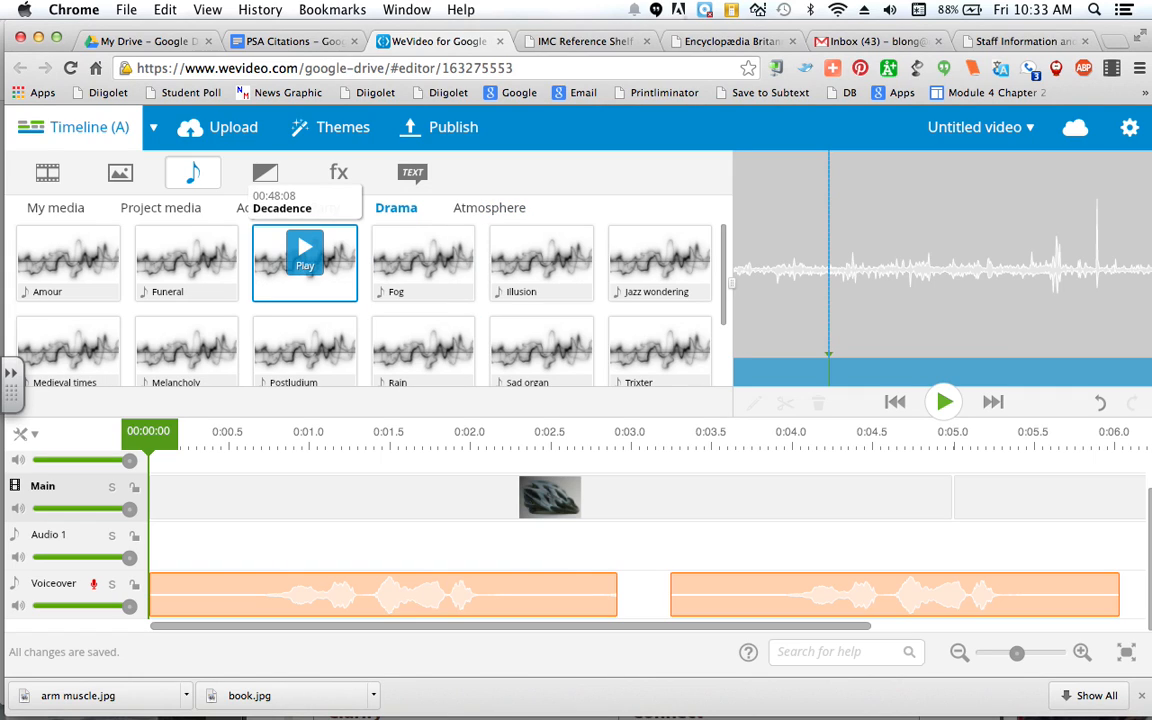
left_click(304, 256)
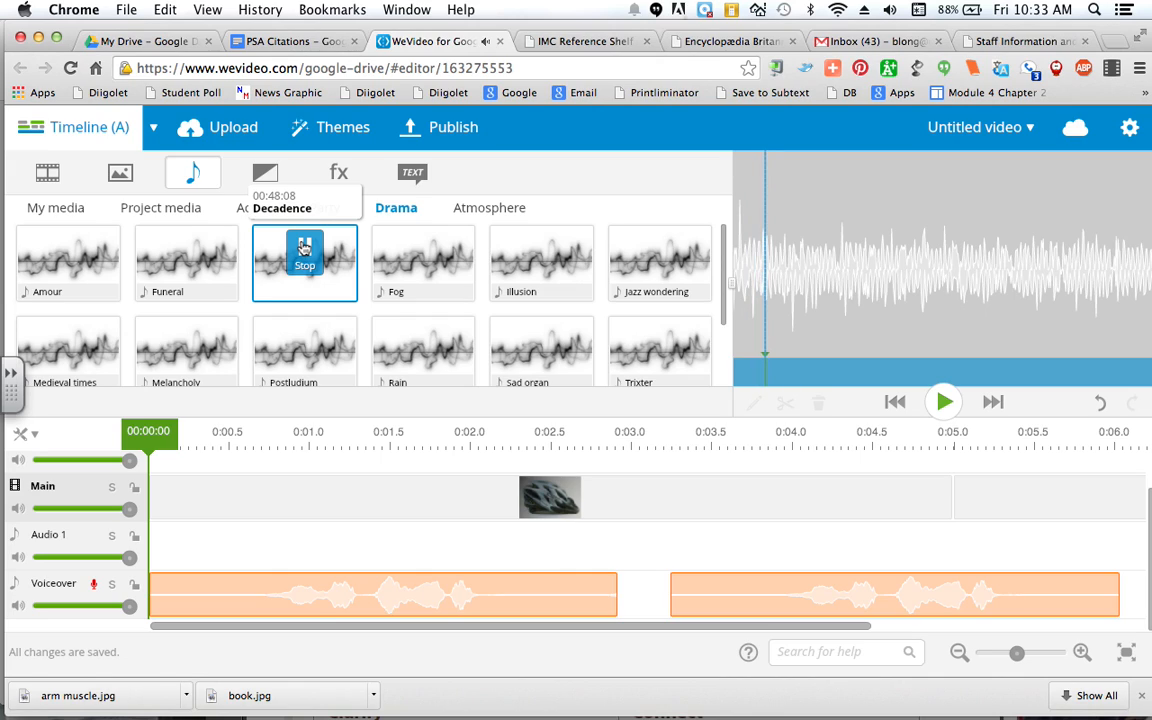
left_click(304, 247)
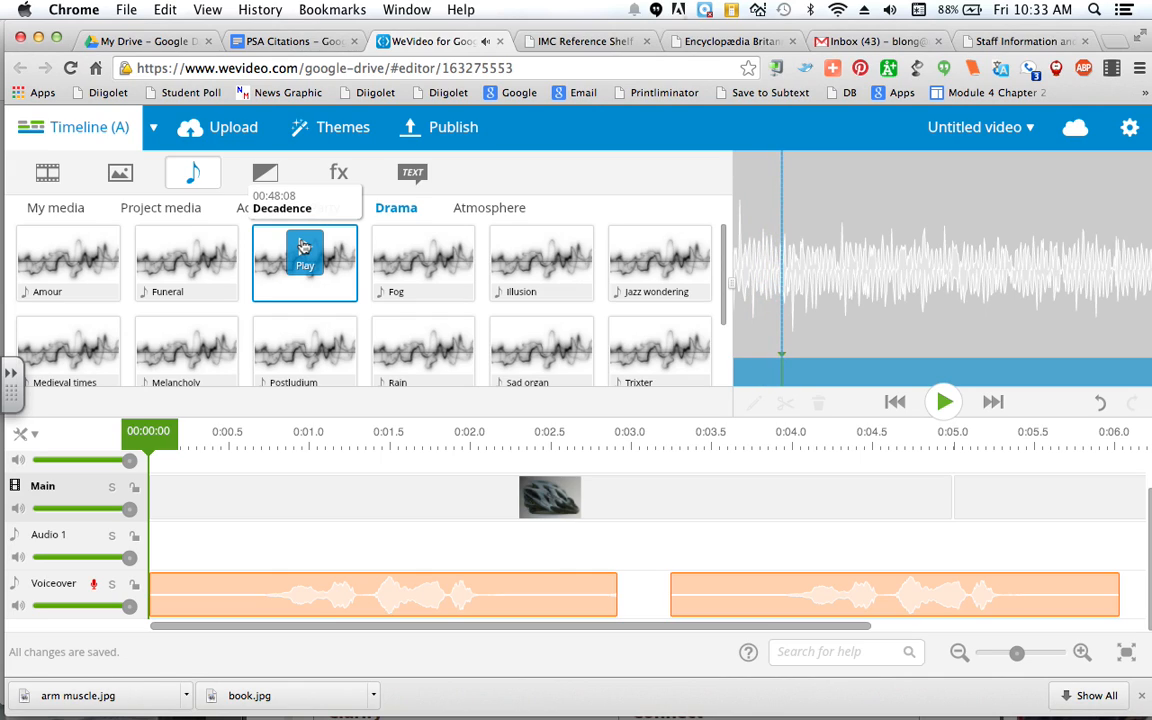
Step: Preview the Party track Must dance and place it at the start of the Audio 1 track
left_click(325, 207)
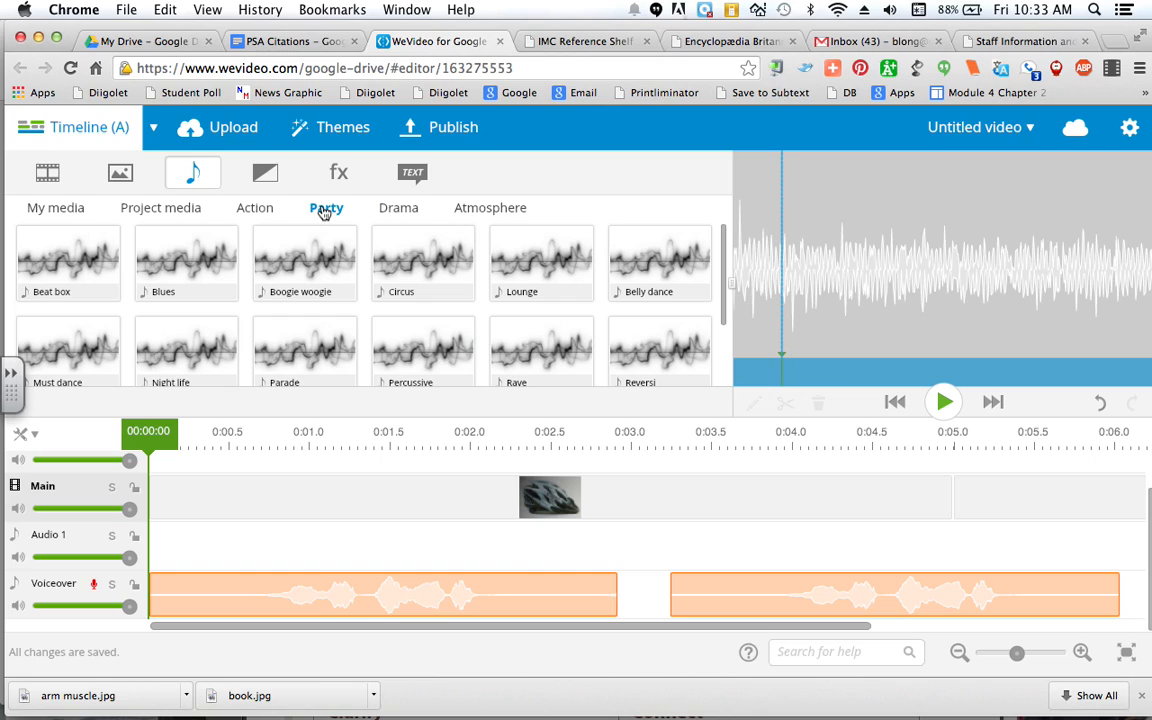
left_click(68, 348)
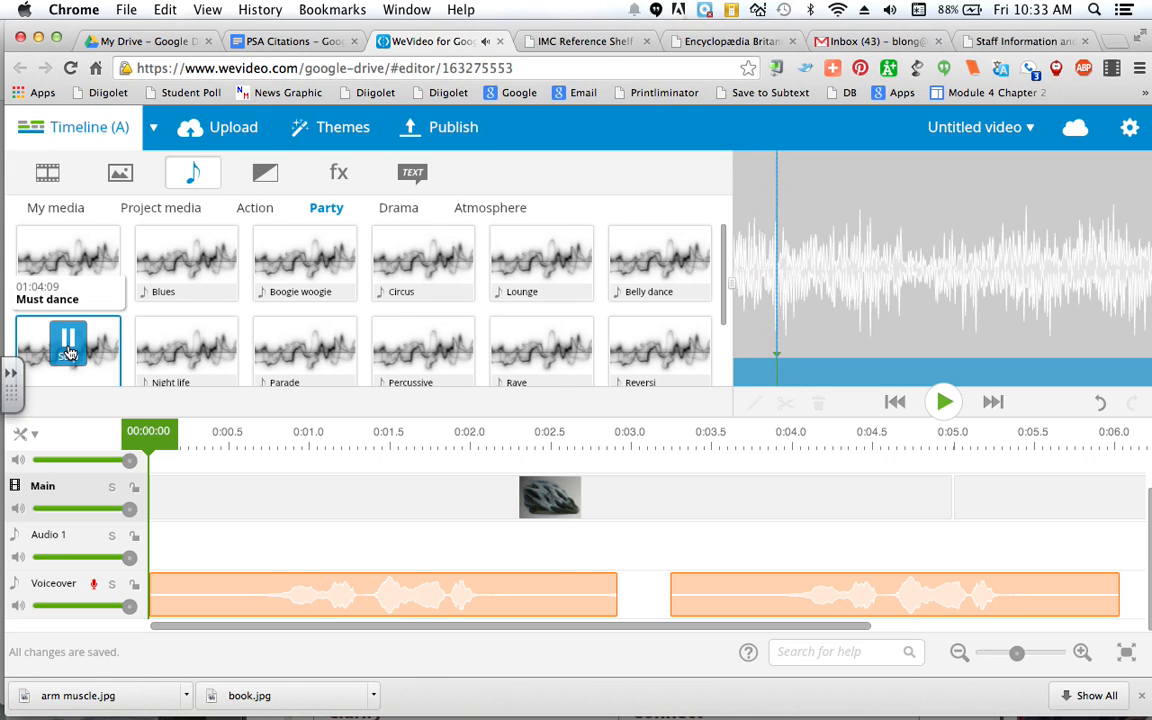
left_click(69, 352)
scroll(98, 305, "down", 3)
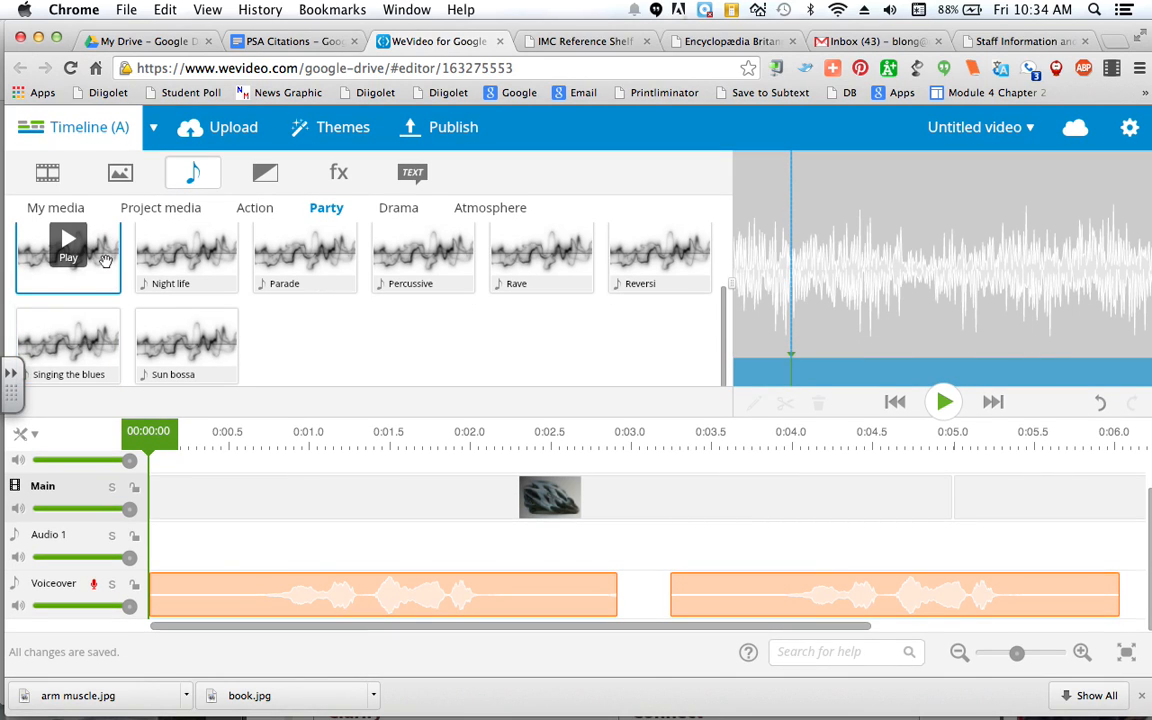
scroll(105, 260, "up", 3)
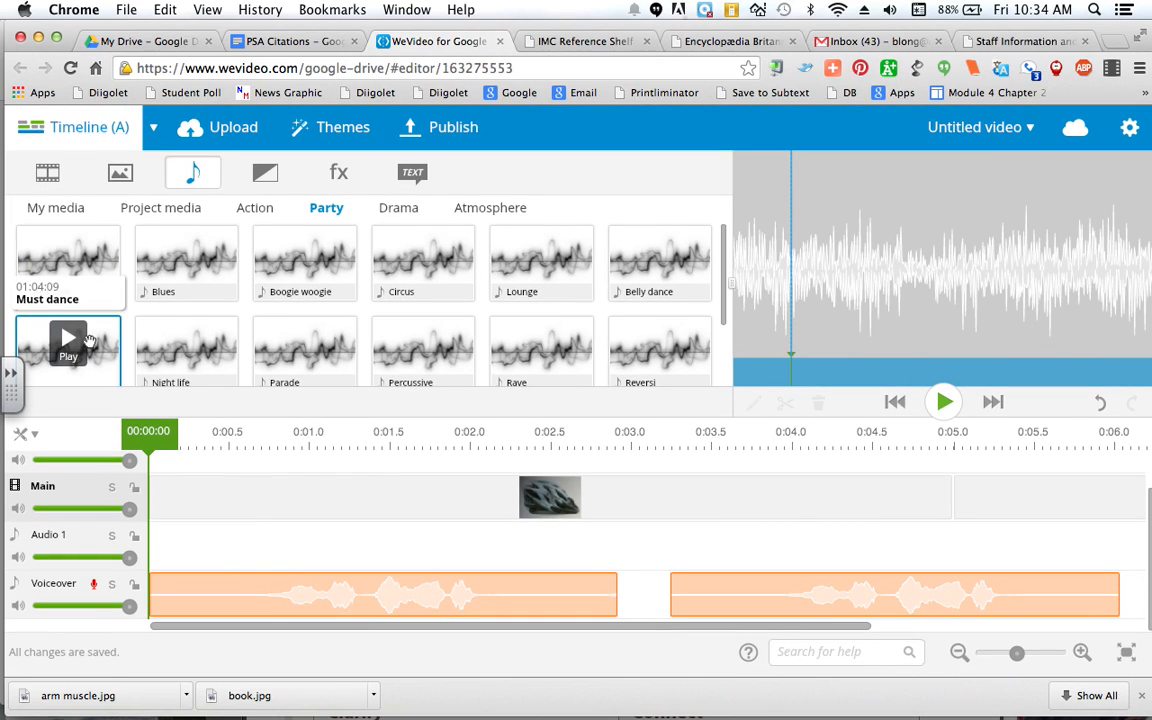
left_click_drag(97, 340, 188, 535)
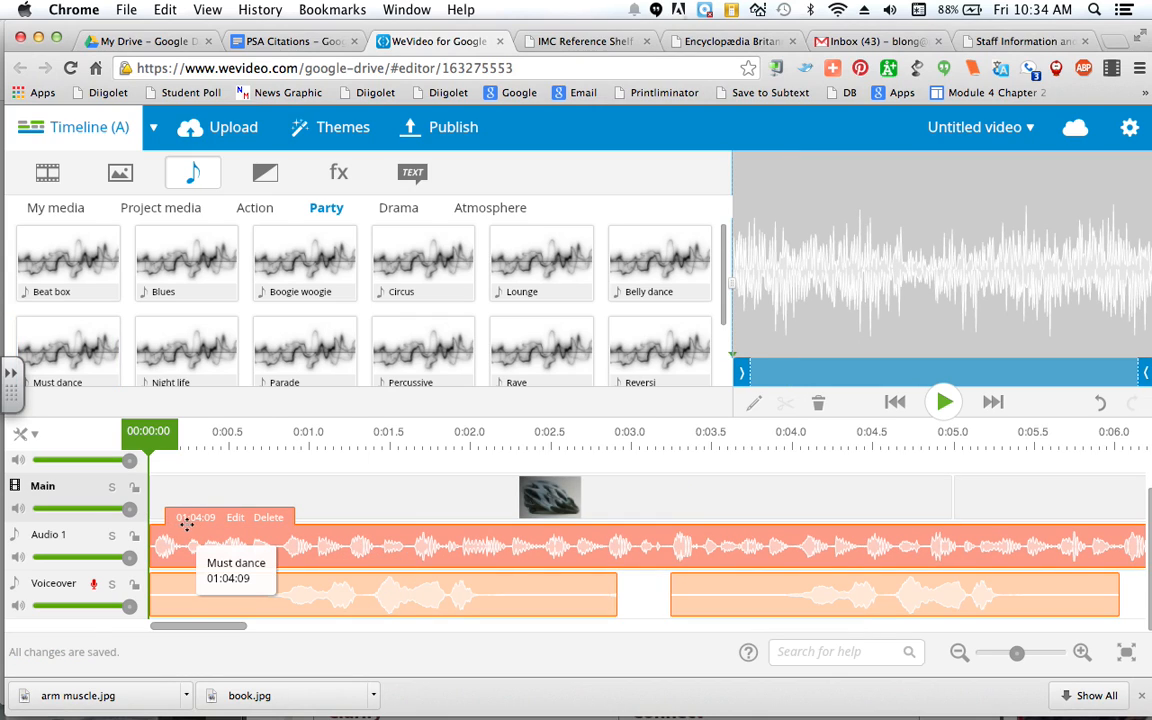
Step: Trim the end of the Must dance clip on Audio 1 to a length of about 00:47:12
scroll(258, 548, "right", 8)
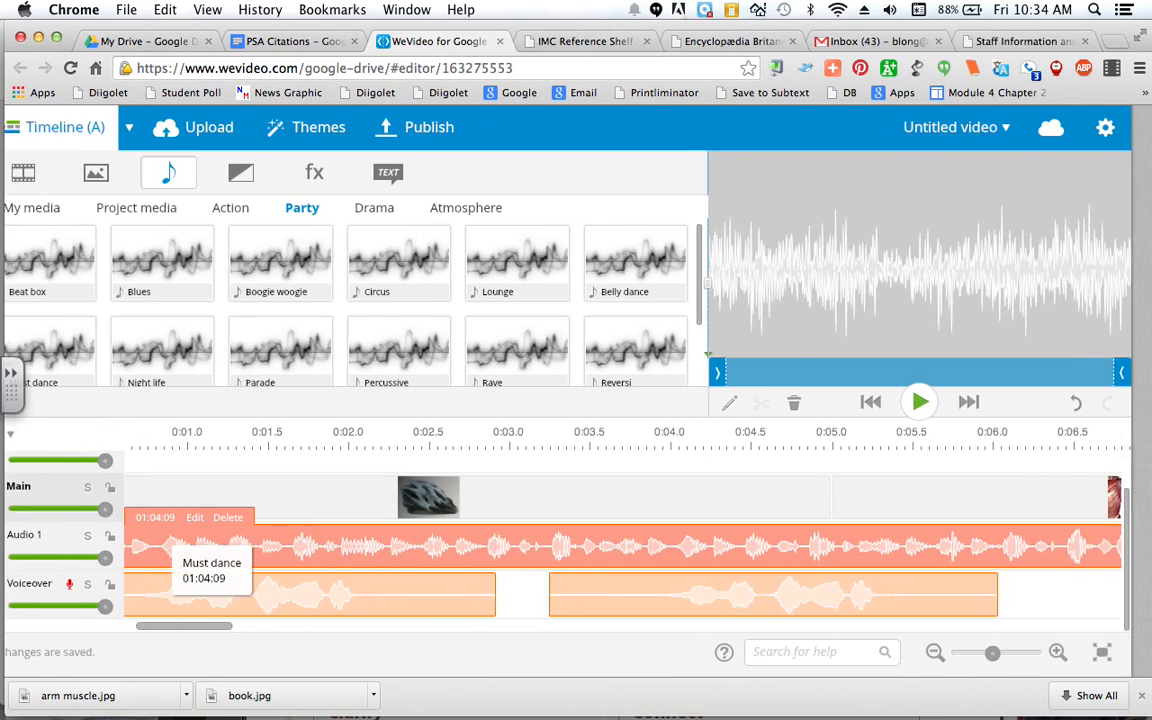
scroll(225, 542, "right", 6)
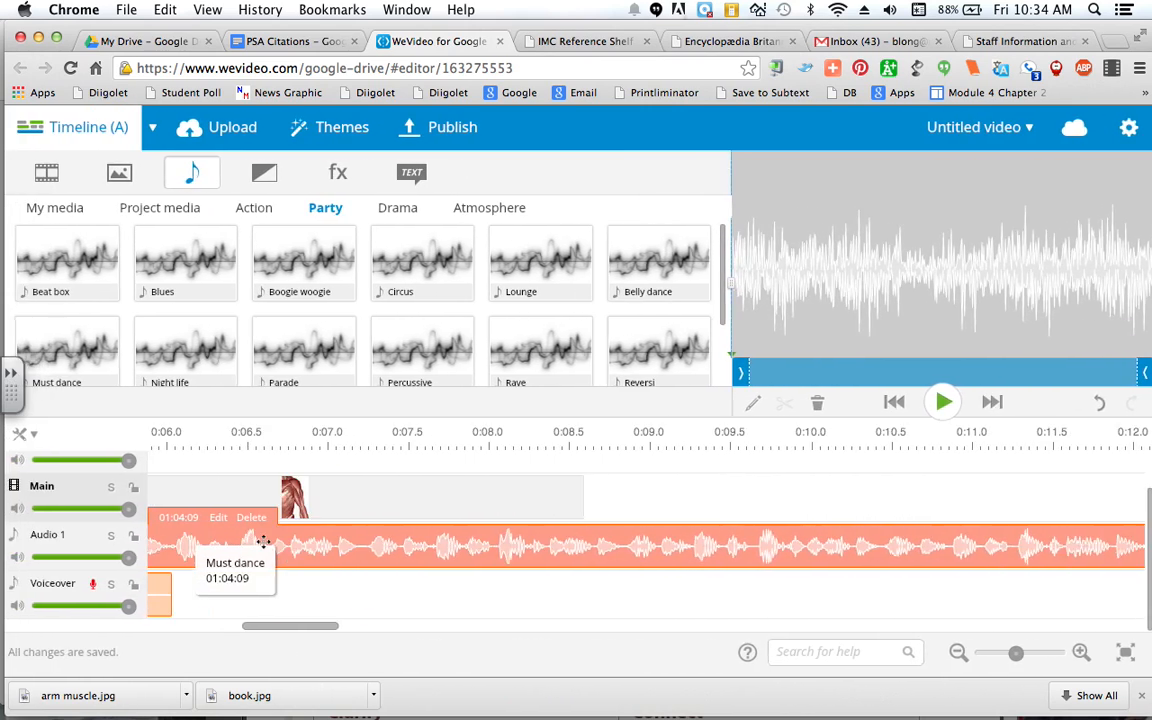
scroll(283, 548, "right", 3)
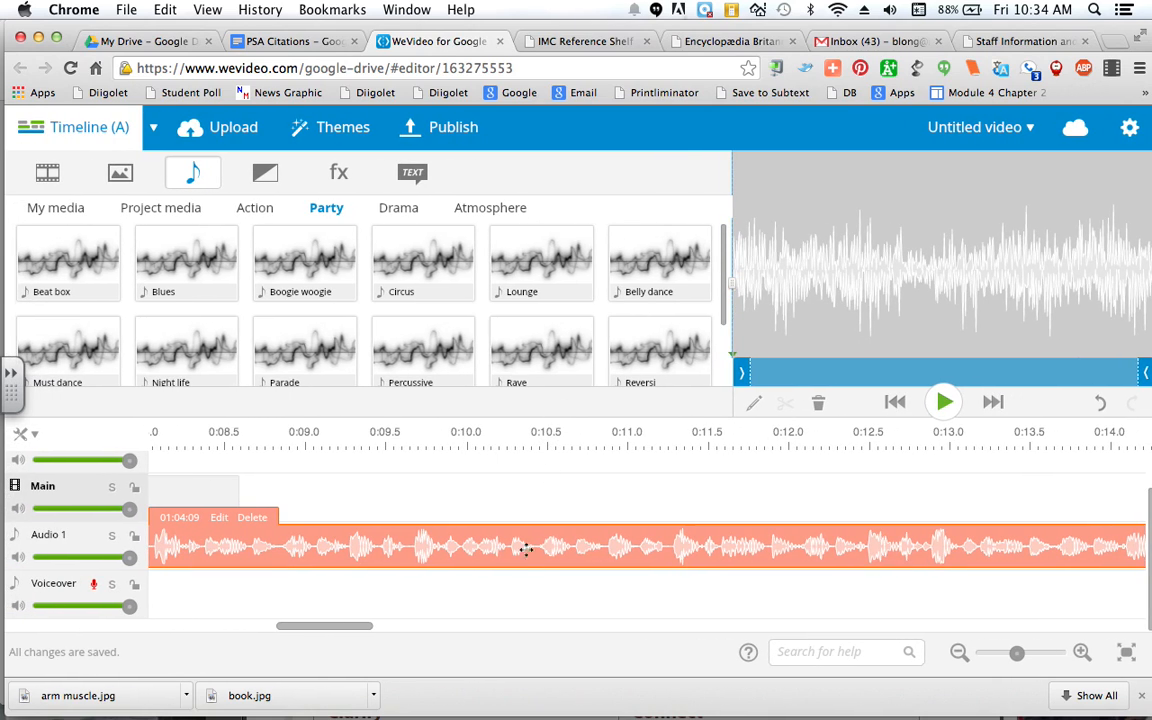
left_click(1016, 652)
mouse_move(1016, 652)
left_mouse_down()
mouse_move(986, 653)
mouse_move(995, 657)
left_mouse_up()
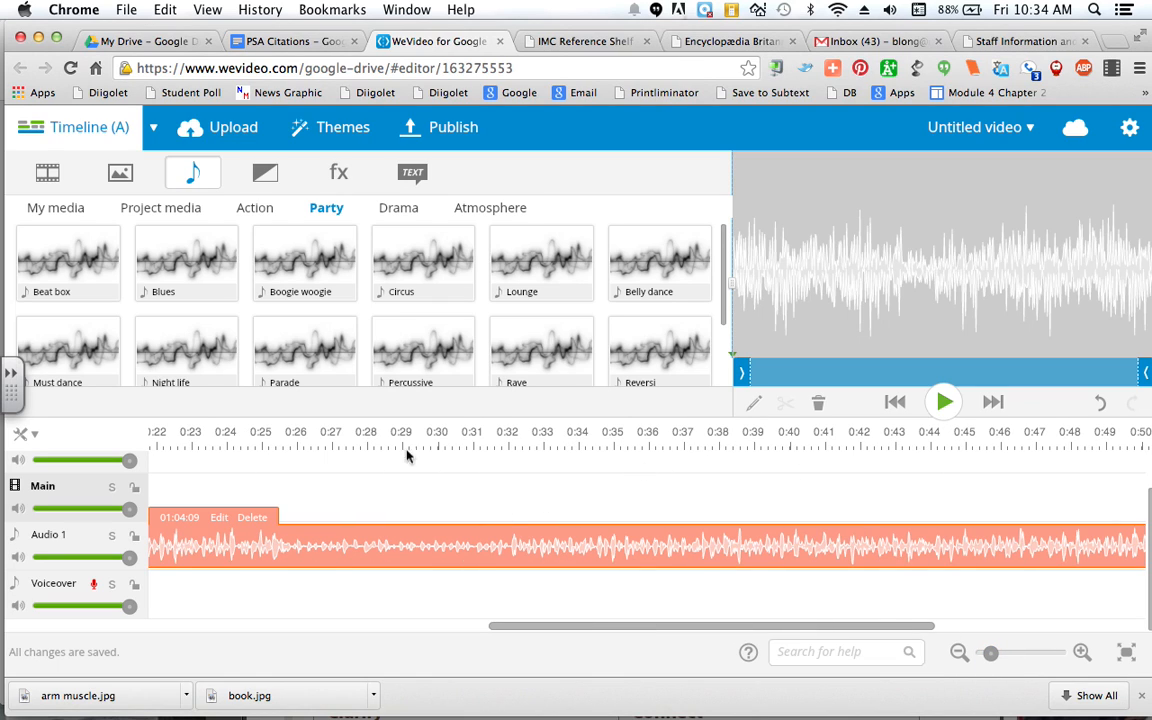
scroll(707, 516, "right", 3)
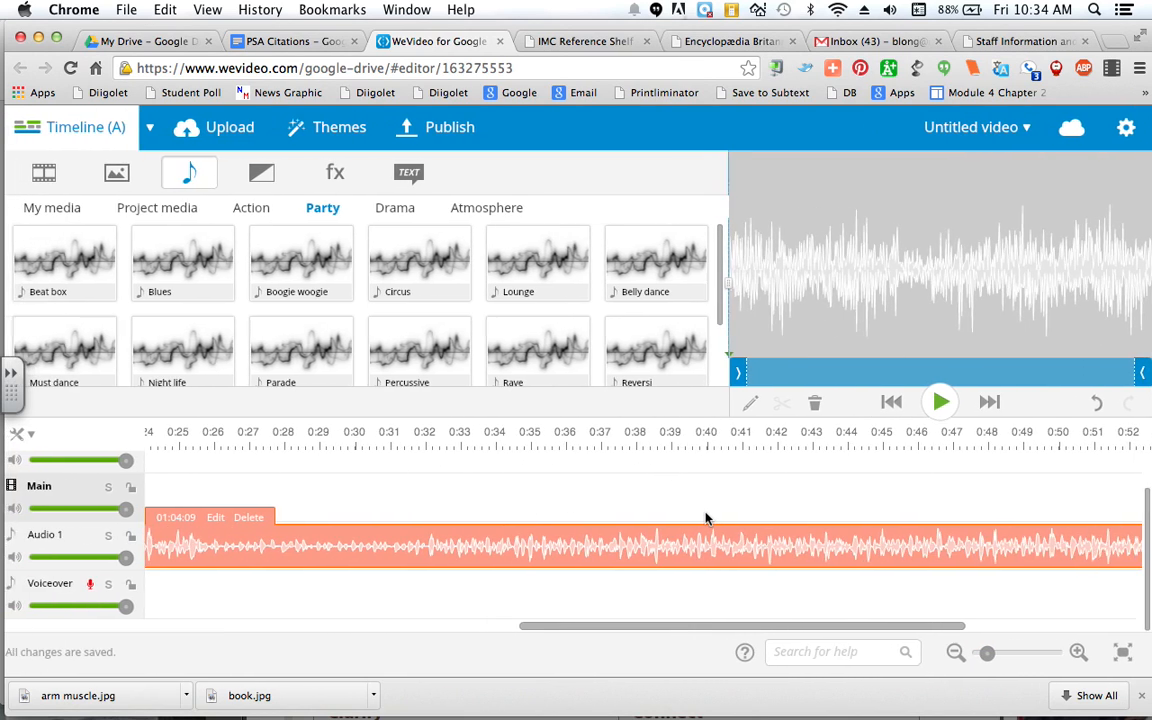
scroll(705, 518, "right", 10)
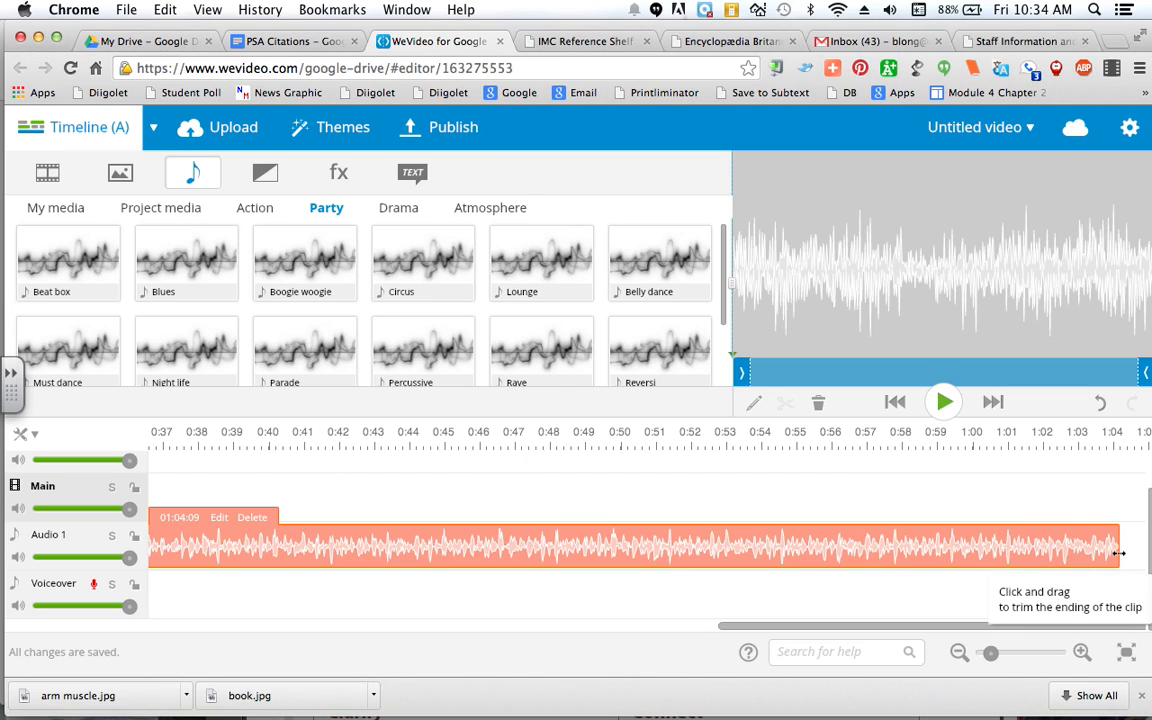
left_click_drag(1118, 553, 525, 567)
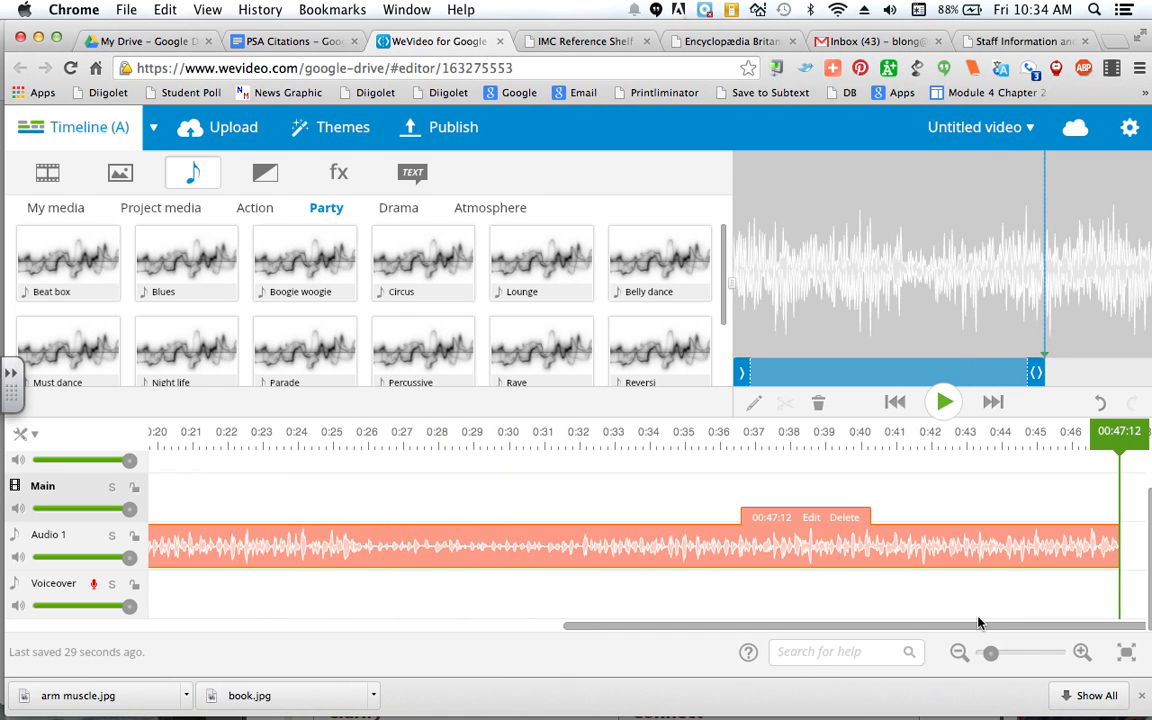
Step: Edit the Must dance clip's volume with a 2 sec fade in, a 4.5 sec fade out and an audio level of 29
scroll(768, 526, "left", 8)
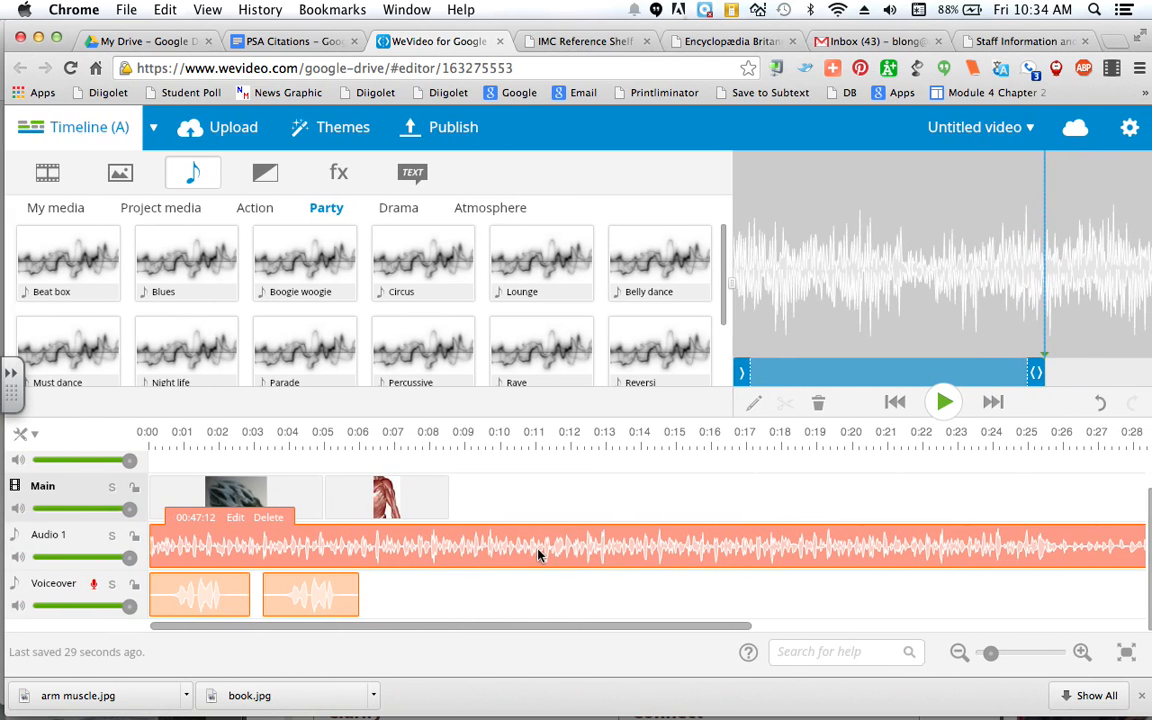
left_click(240, 520)
scroll(541, 256, "down", 1)
scroll(535, 254, "up", 1)
left_click_drag(49, 343, 241, 362)
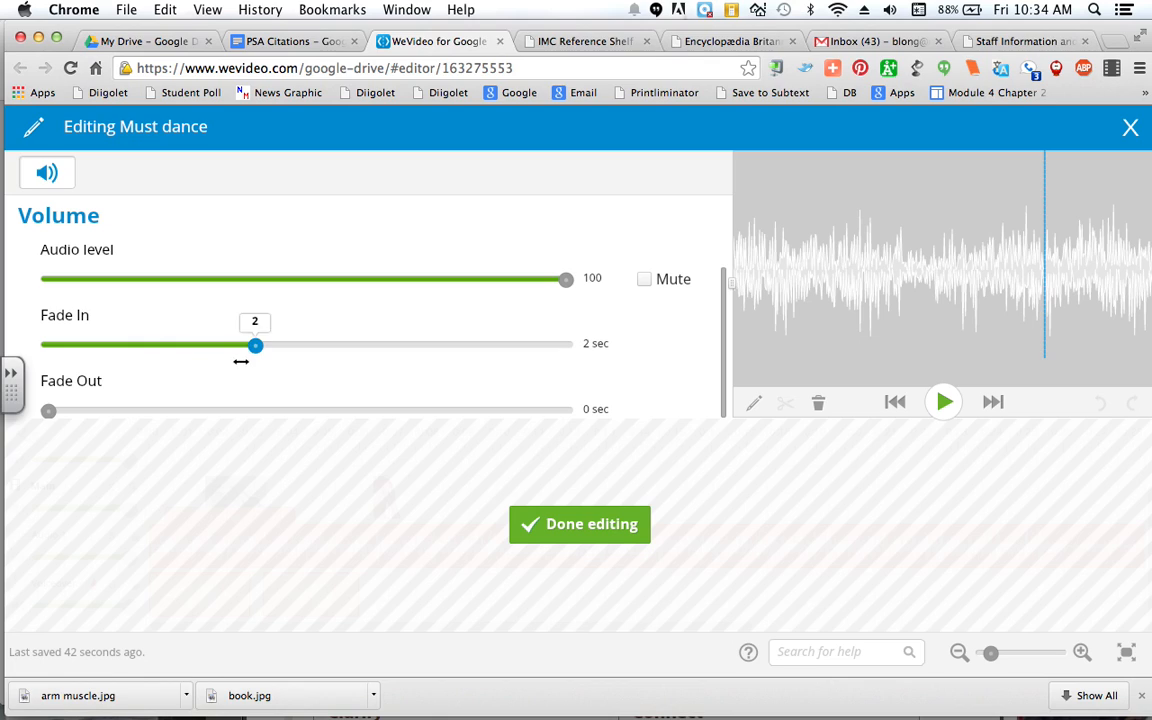
left_click_drag(49, 410, 526, 414)
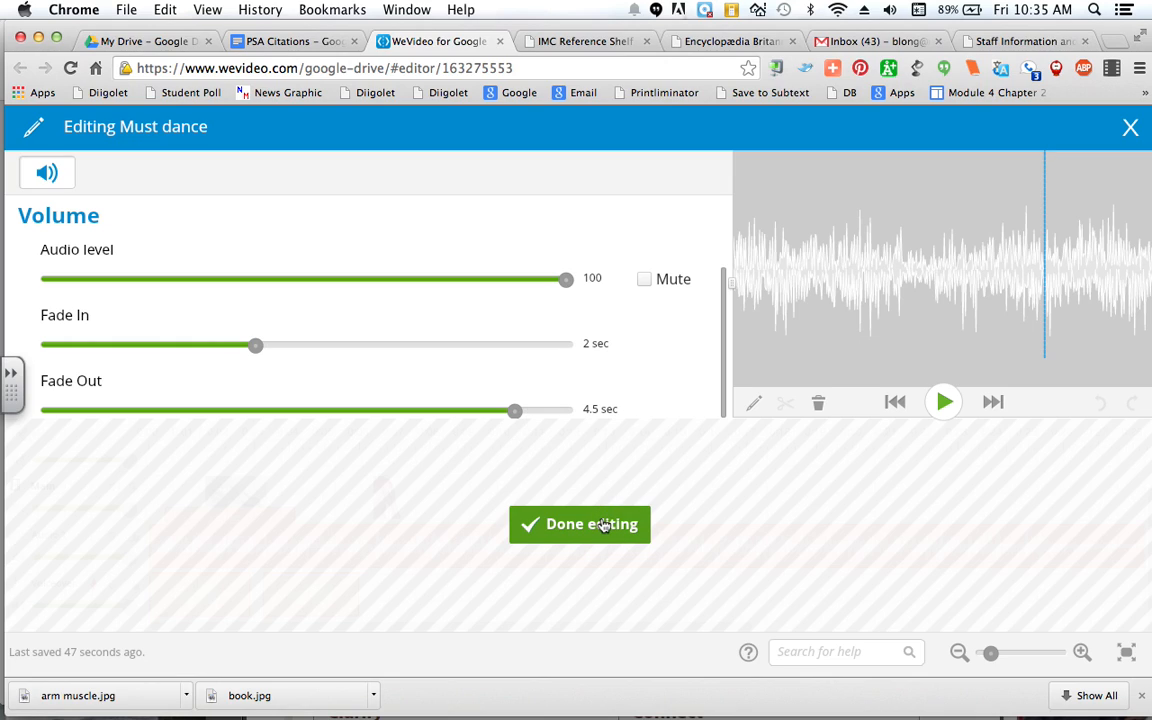
left_click_drag(565, 280, 199, 280)
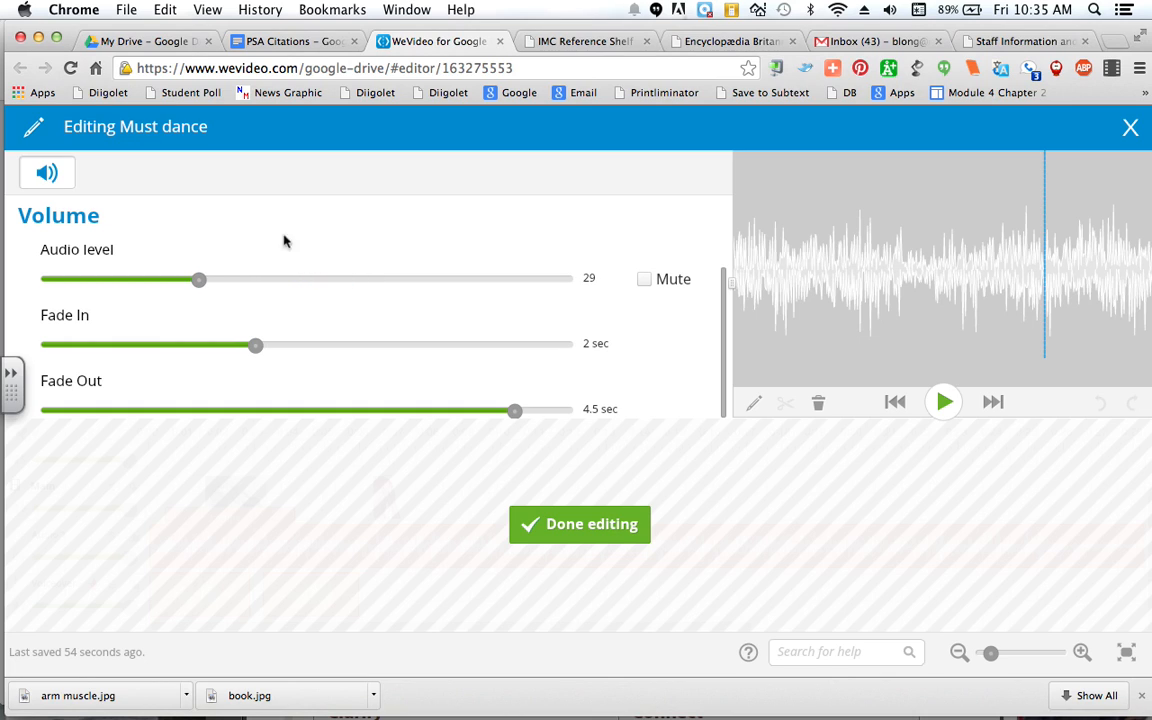
left_click(615, 527)
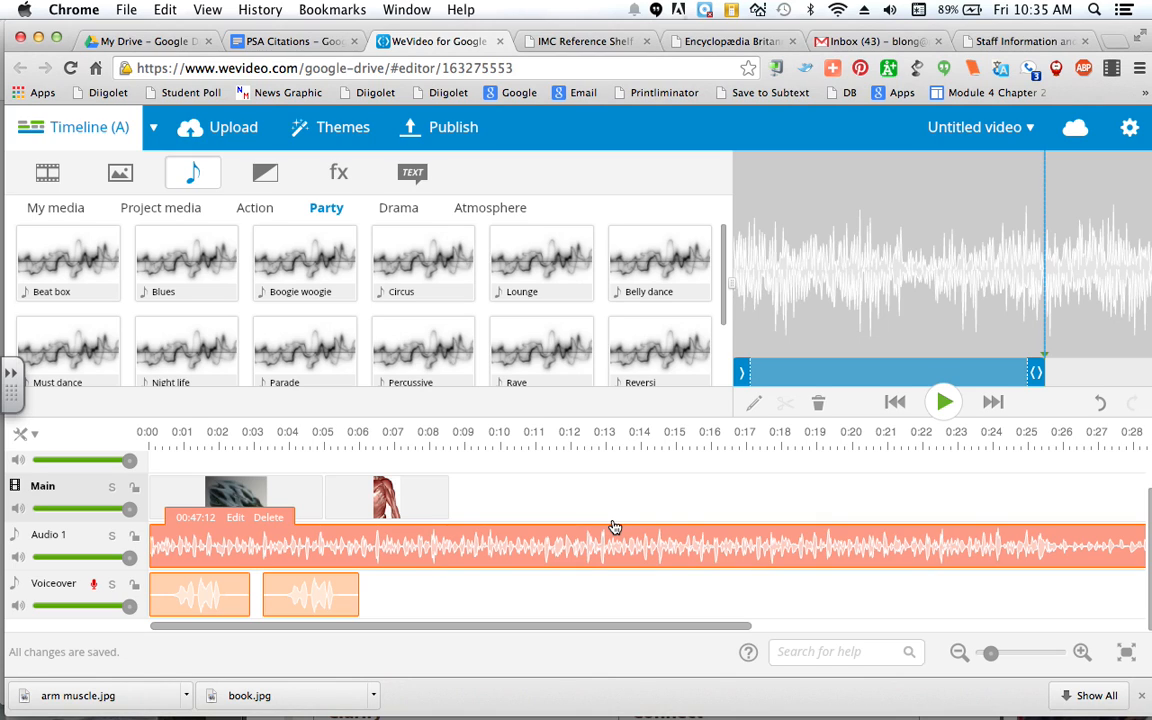
Step: Split the Must dance clip on Audio 1 at 00:40:05
scroll(645, 560, "right", 10)
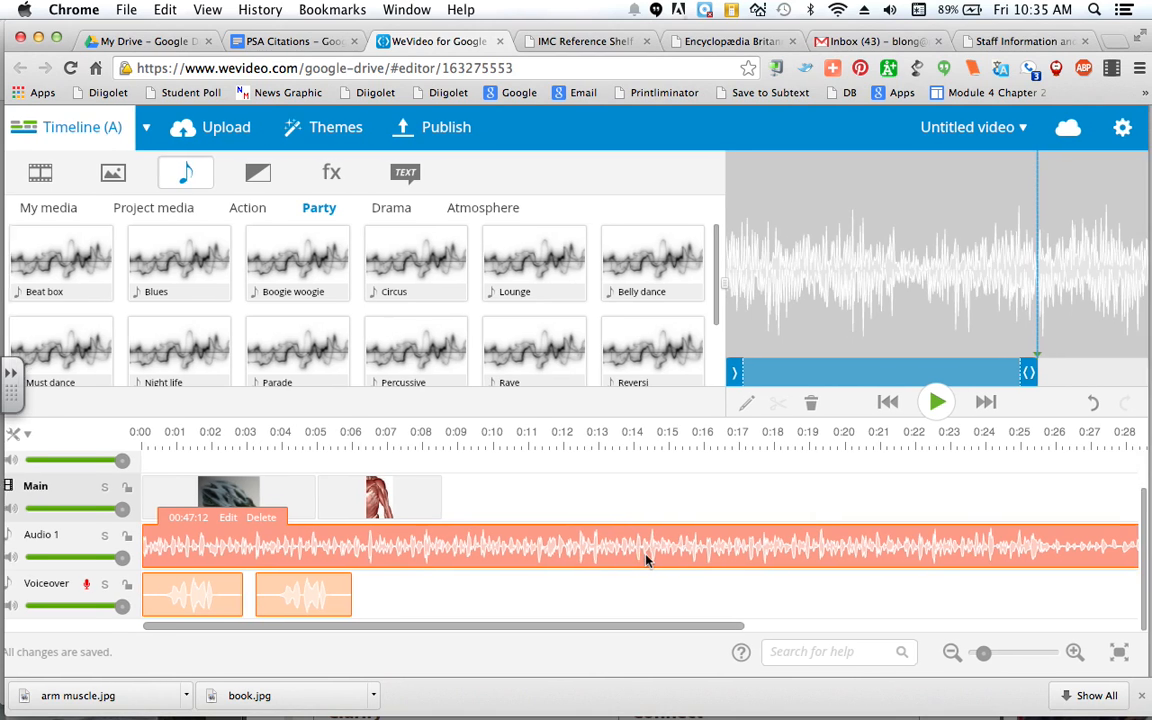
scroll(593, 553, "right", 5)
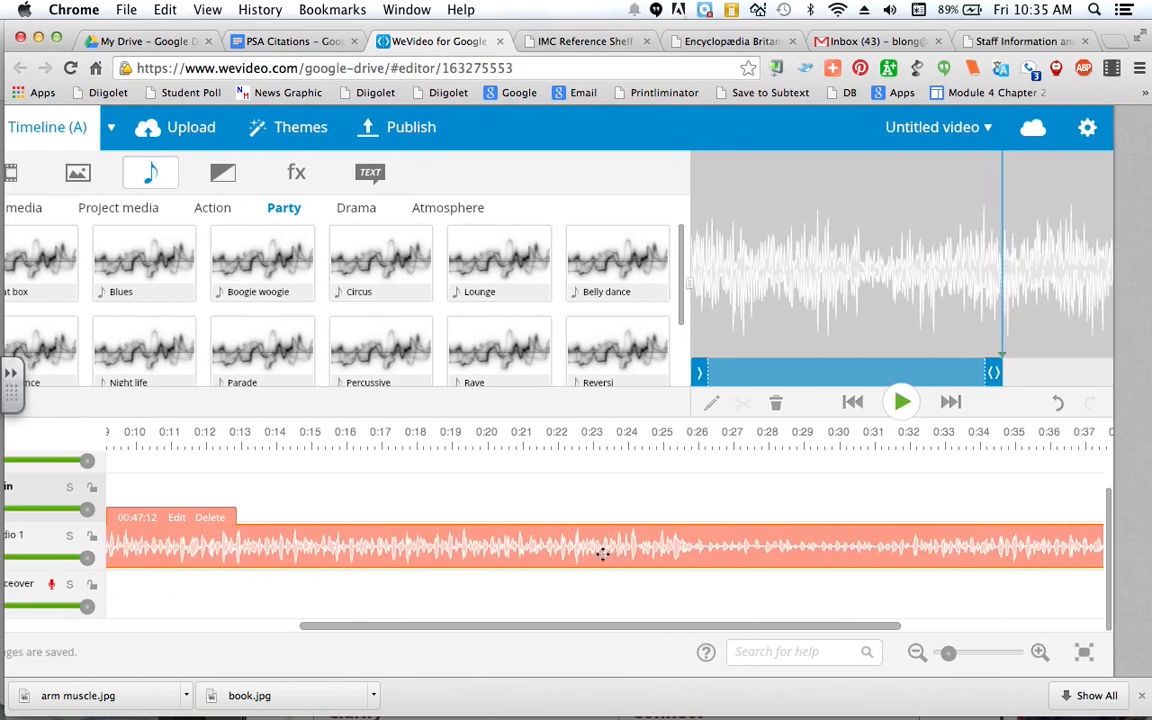
scroll(663, 551, "left", 5)
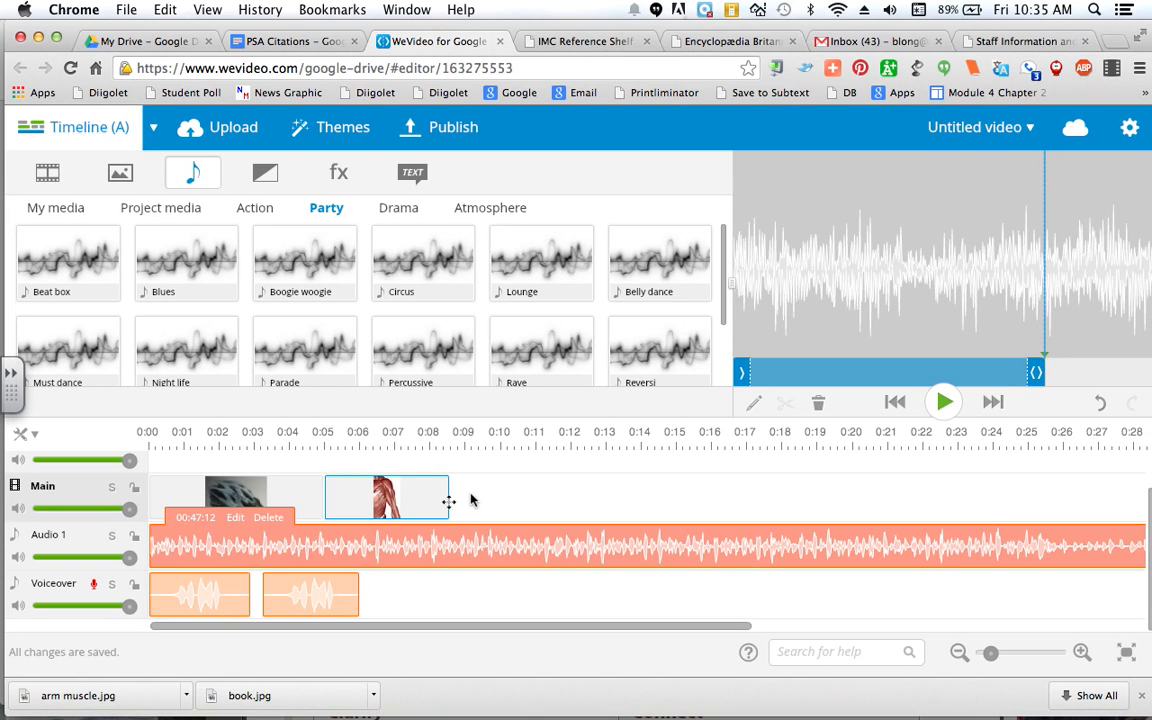
scroll(475, 500, "right", 3)
scroll(475, 500, "right", 8)
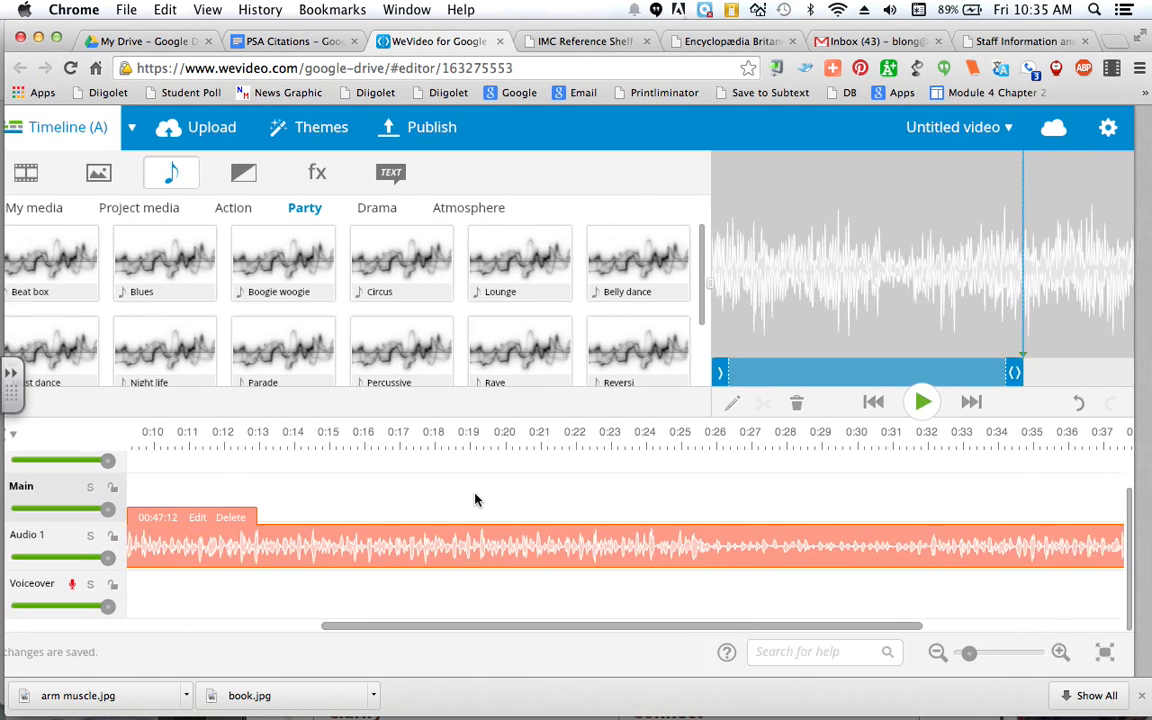
scroll(475, 500, "right", 2)
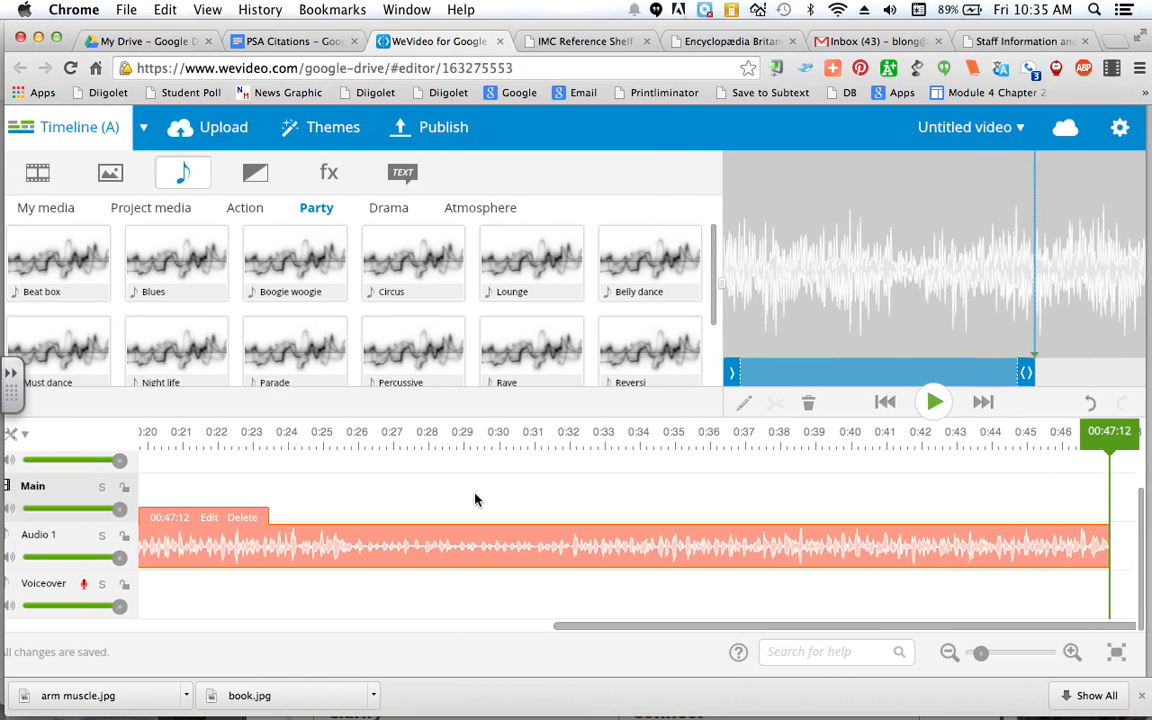
left_click_drag(1110, 430, 864, 441)
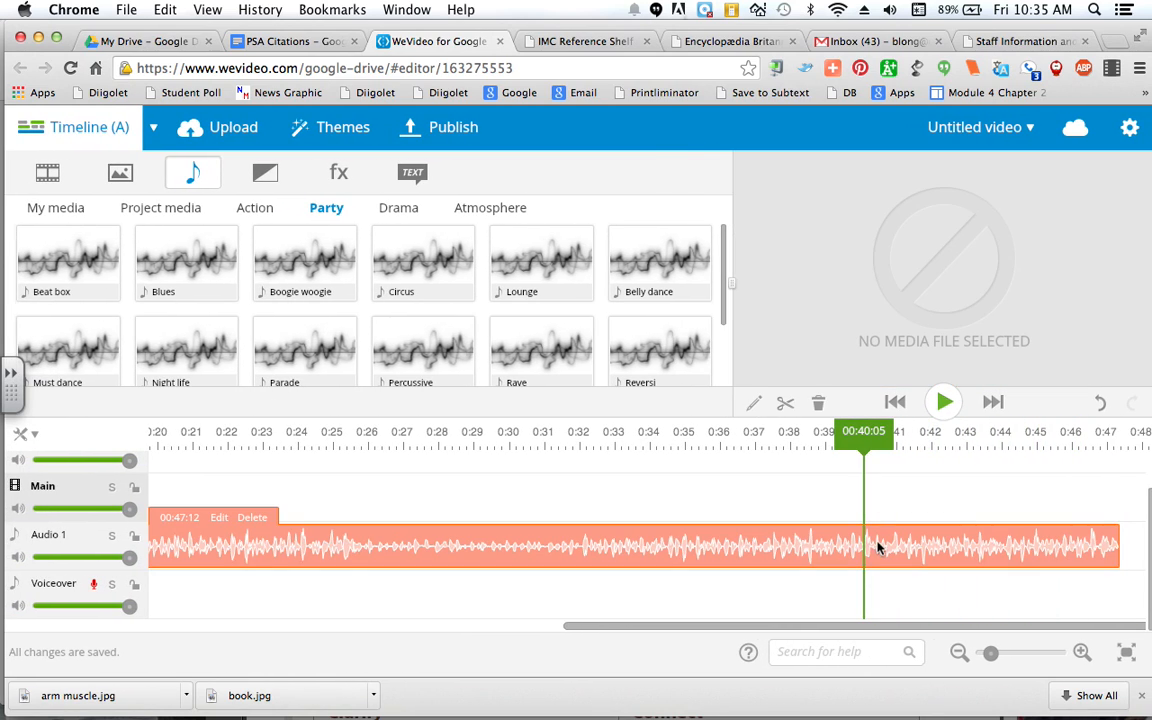
left_click(785, 402)
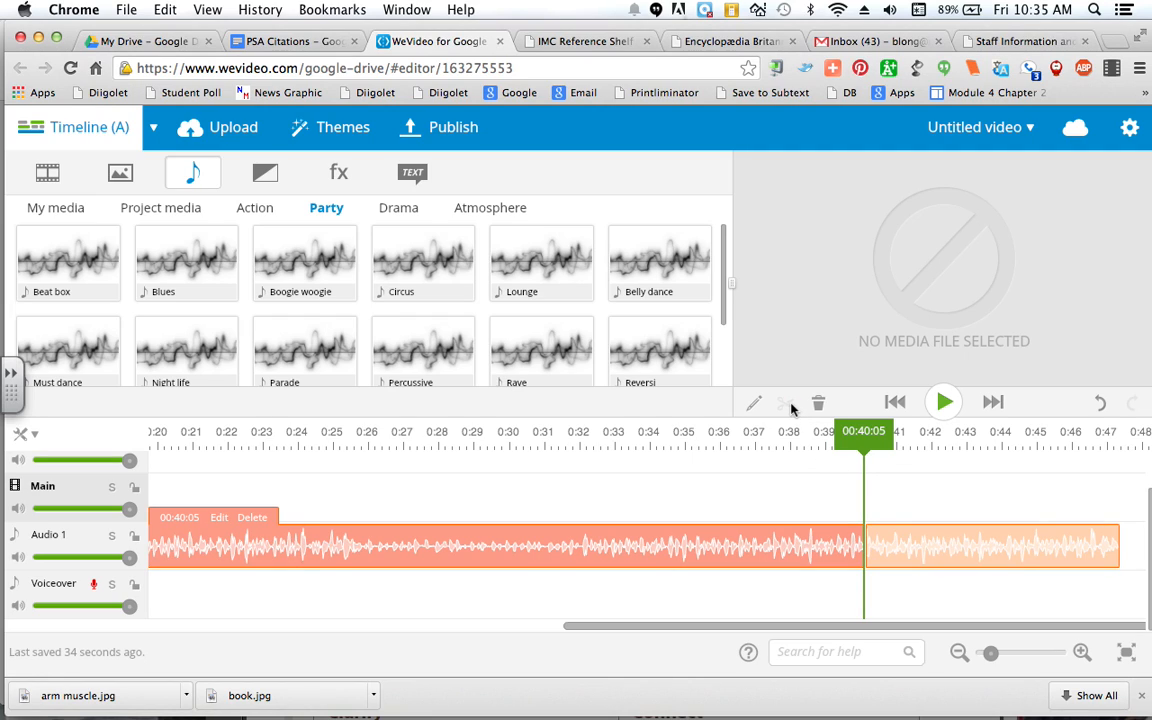
Step: Set the audio level of the Must dance segment after the split to 79 and select the longer first segment
left_click(900, 551)
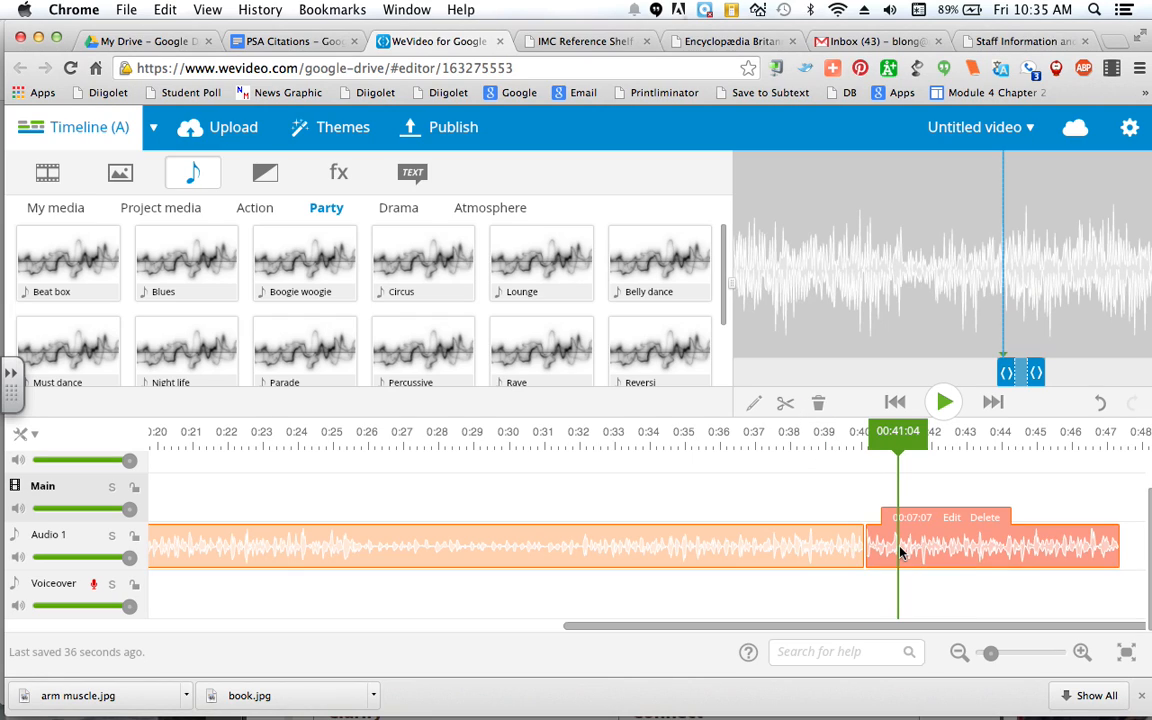
left_click(956, 519)
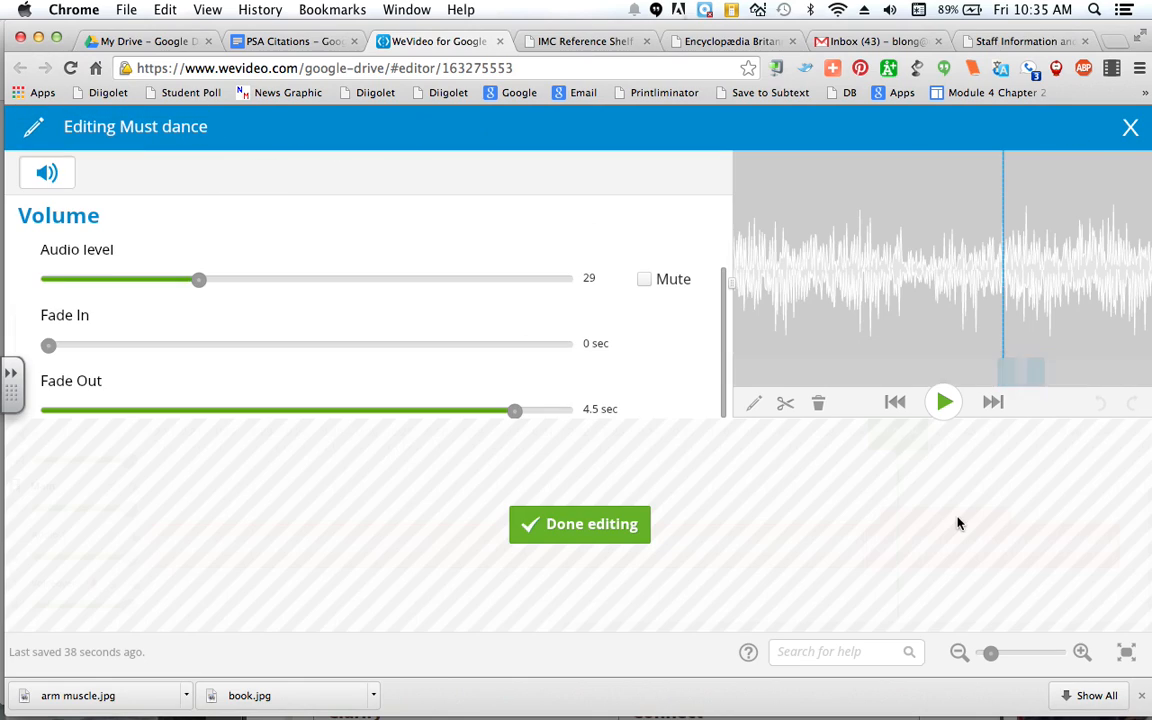
left_click_drag(199, 280, 457, 280)
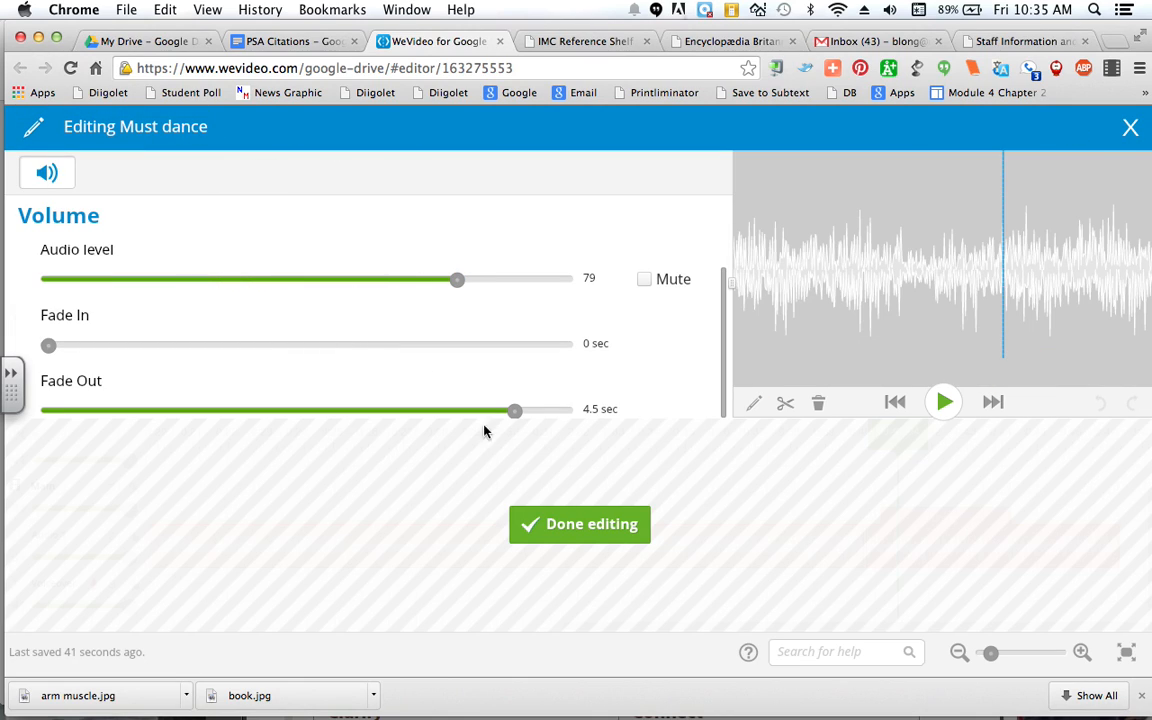
left_click(549, 518)
left_click(764, 545)
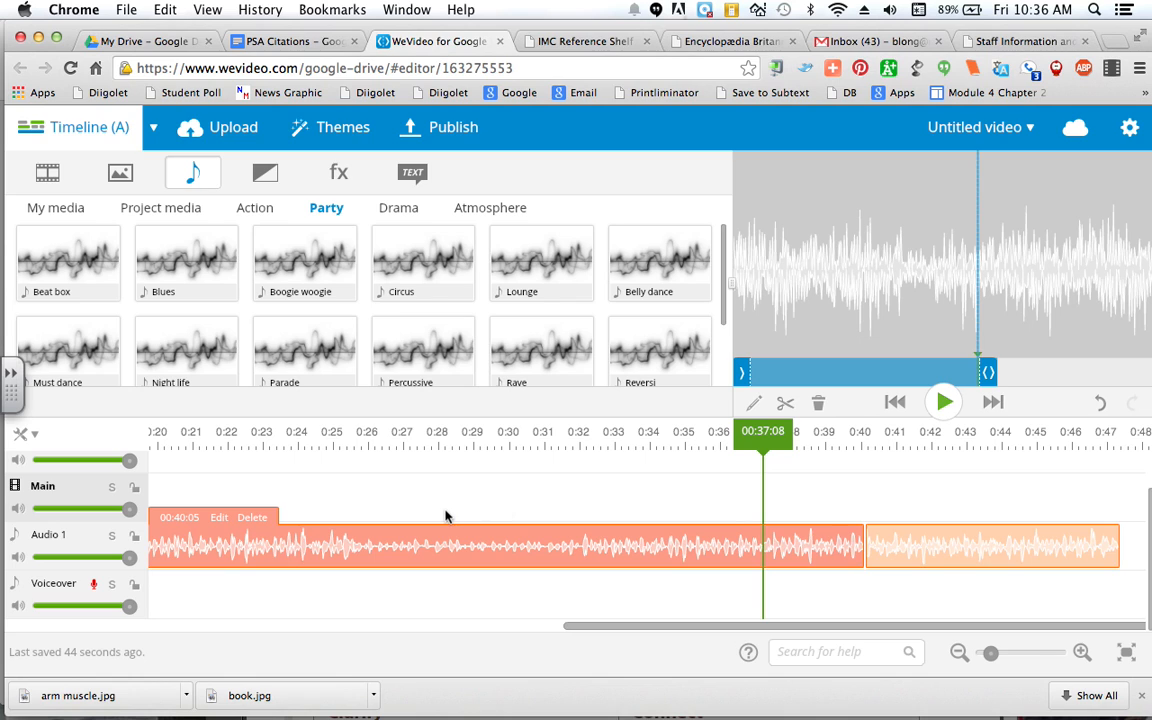
scroll(446, 516, "left", 3)
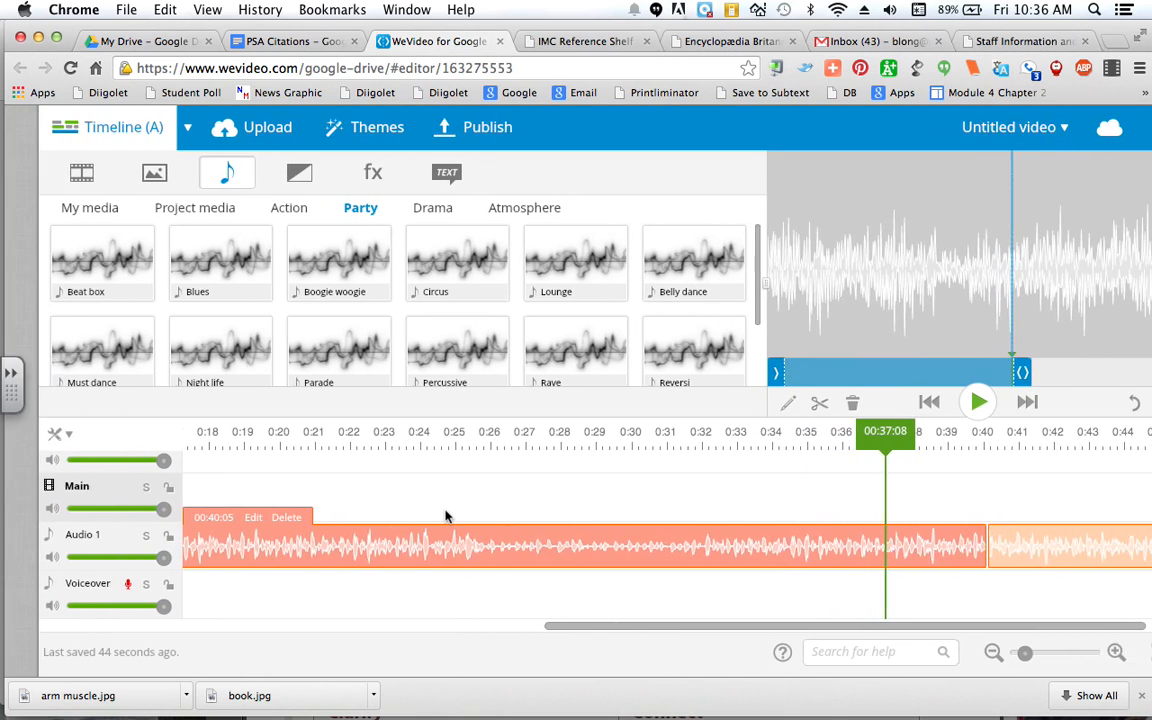
scroll(446, 516, "left", 5)
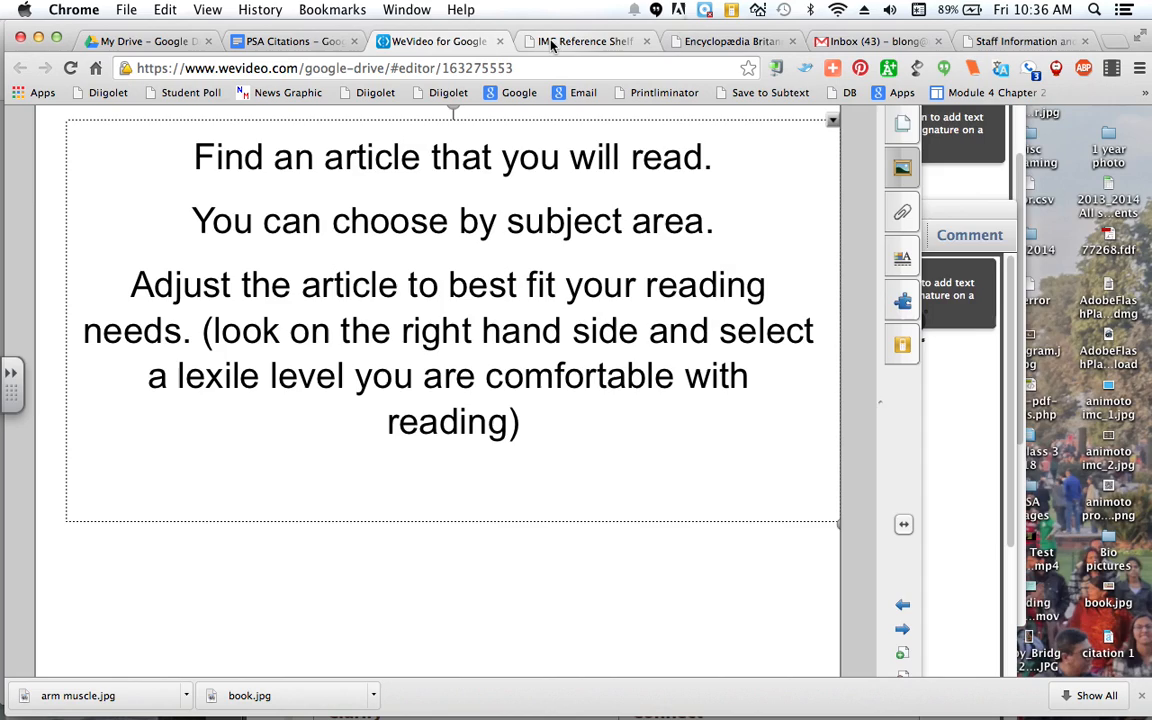
Step: Switch to the IMC Reference Shelf page and open Badgerlink from the Other Reference Tools section
left_click(551, 45)
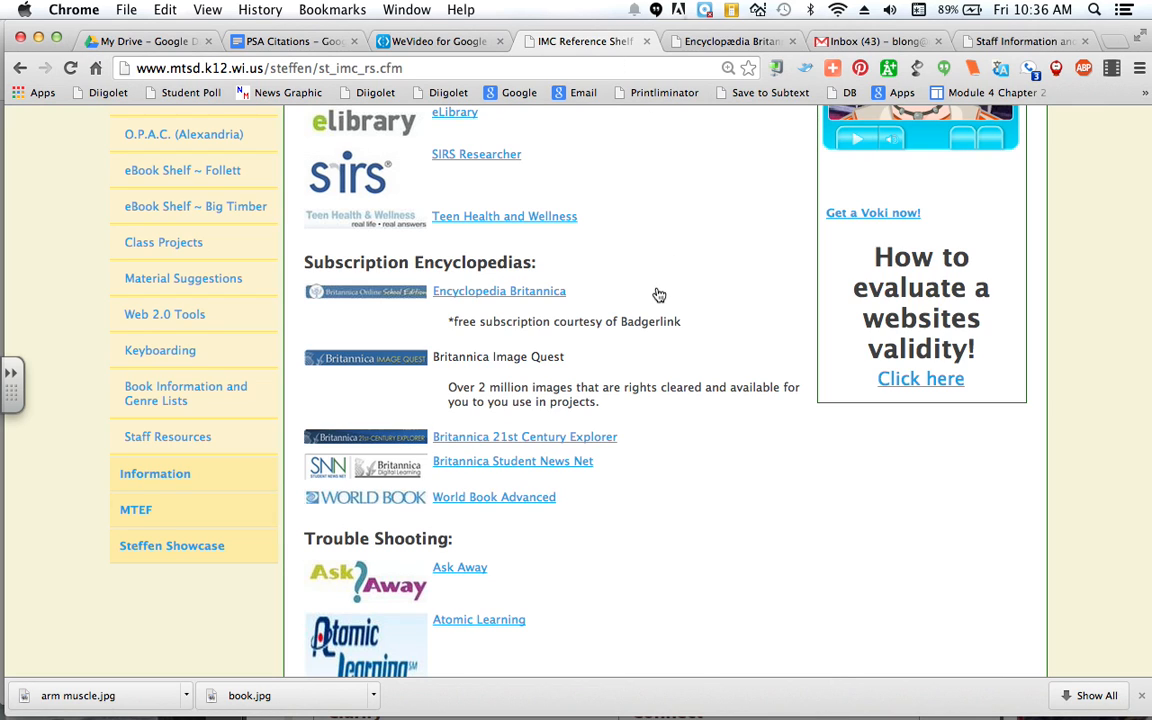
scroll(657, 293, "down", 5)
scroll(657, 293, "up", 5)
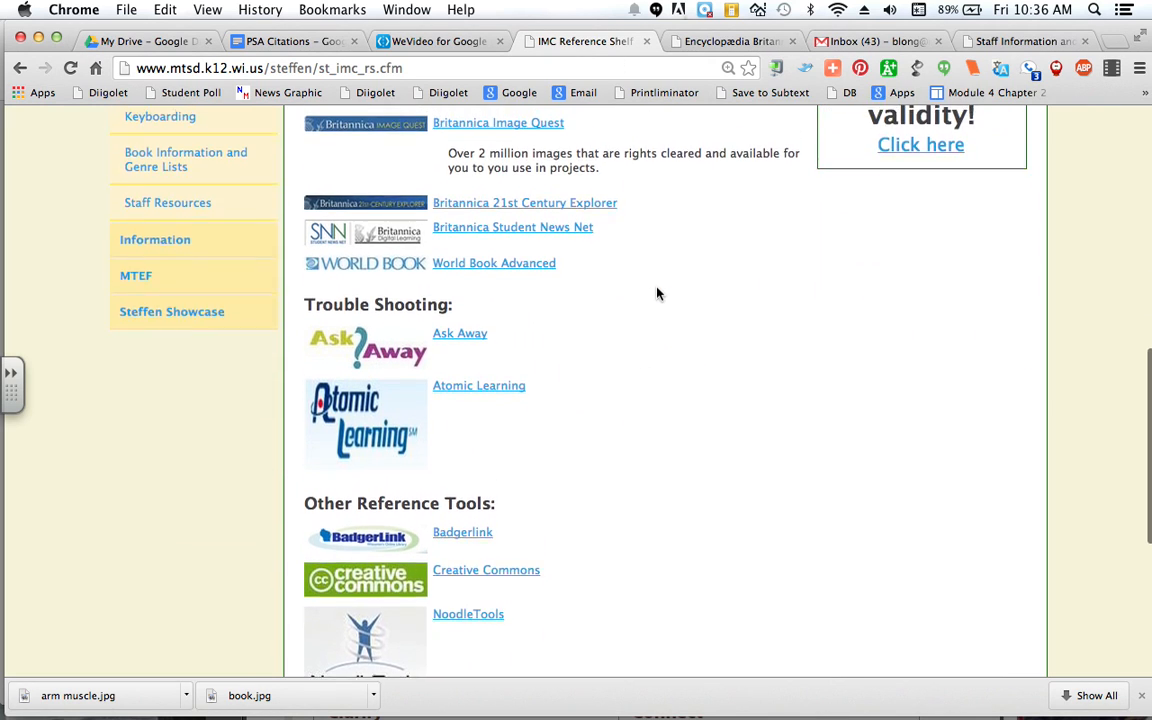
scroll(657, 293, "up", 8)
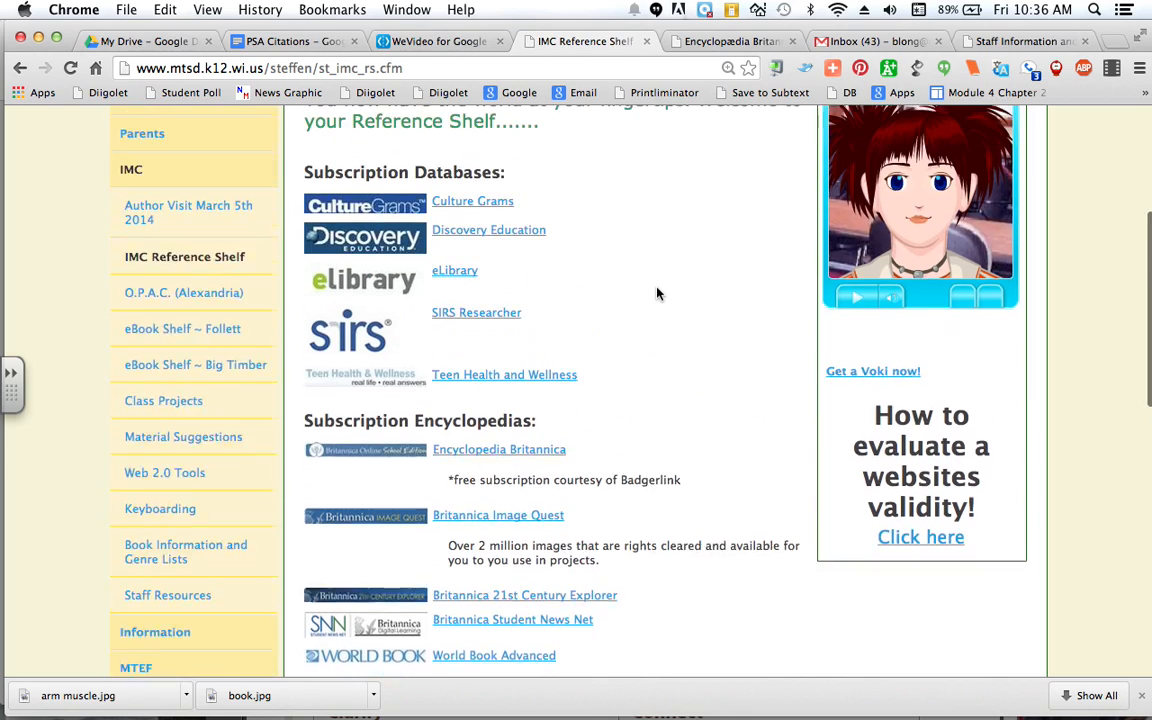
scroll(657, 293, "down", 6)
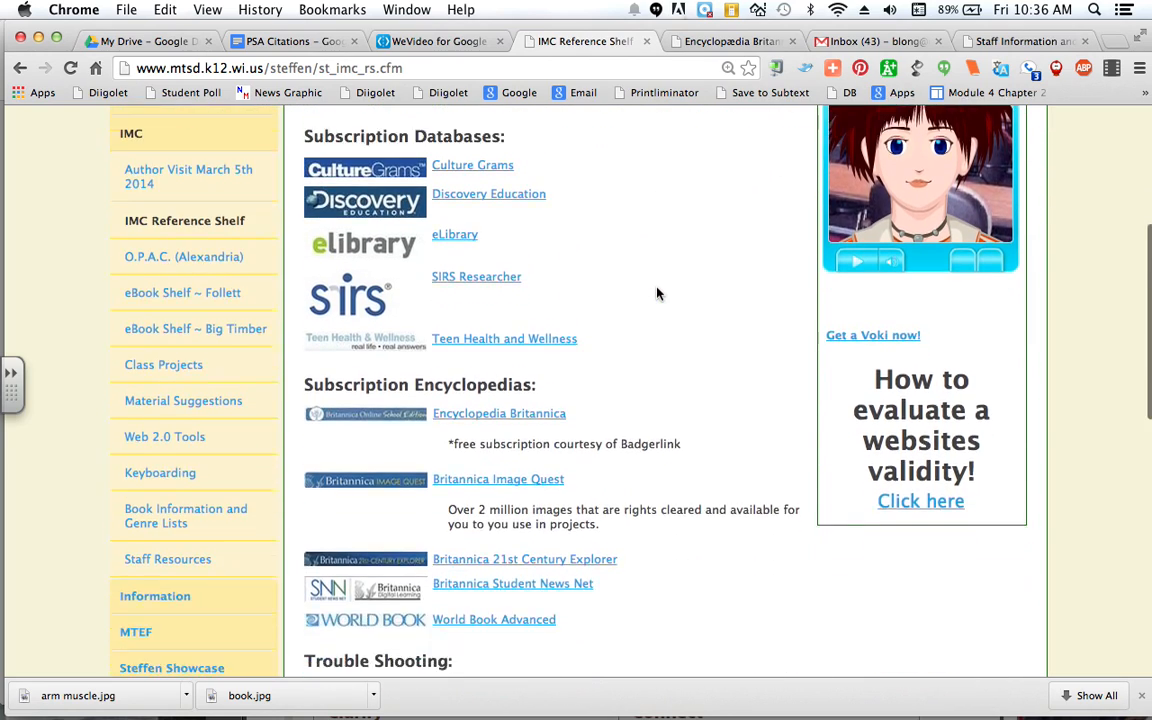
scroll(657, 293, "down", 10)
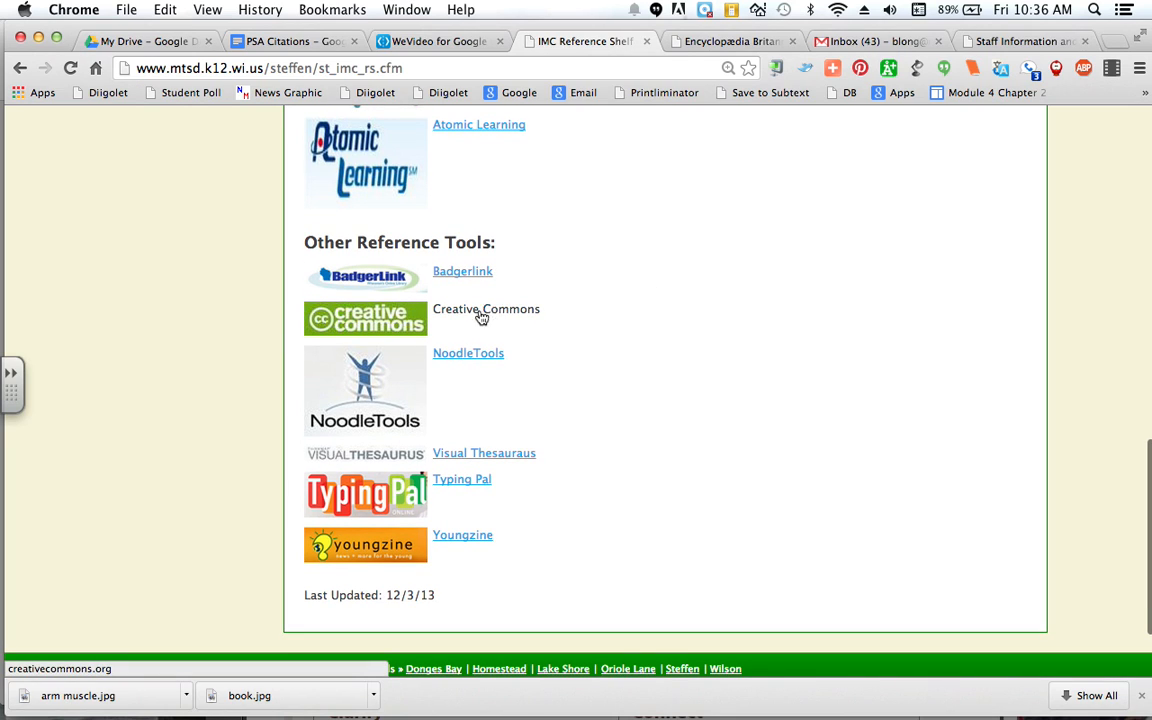
left_click(459, 279)
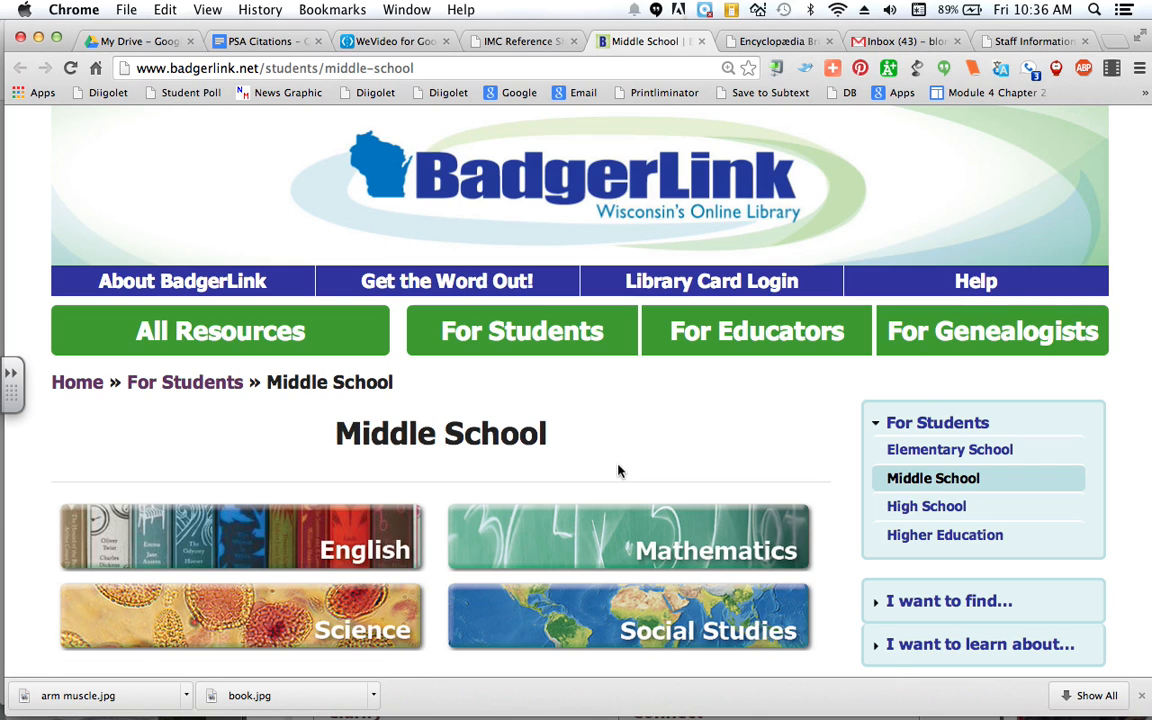
Step: Find "soundz" on the BadgerLink Middle School page and open the Soundzabound resource
scroll(618, 471, "down", 5)
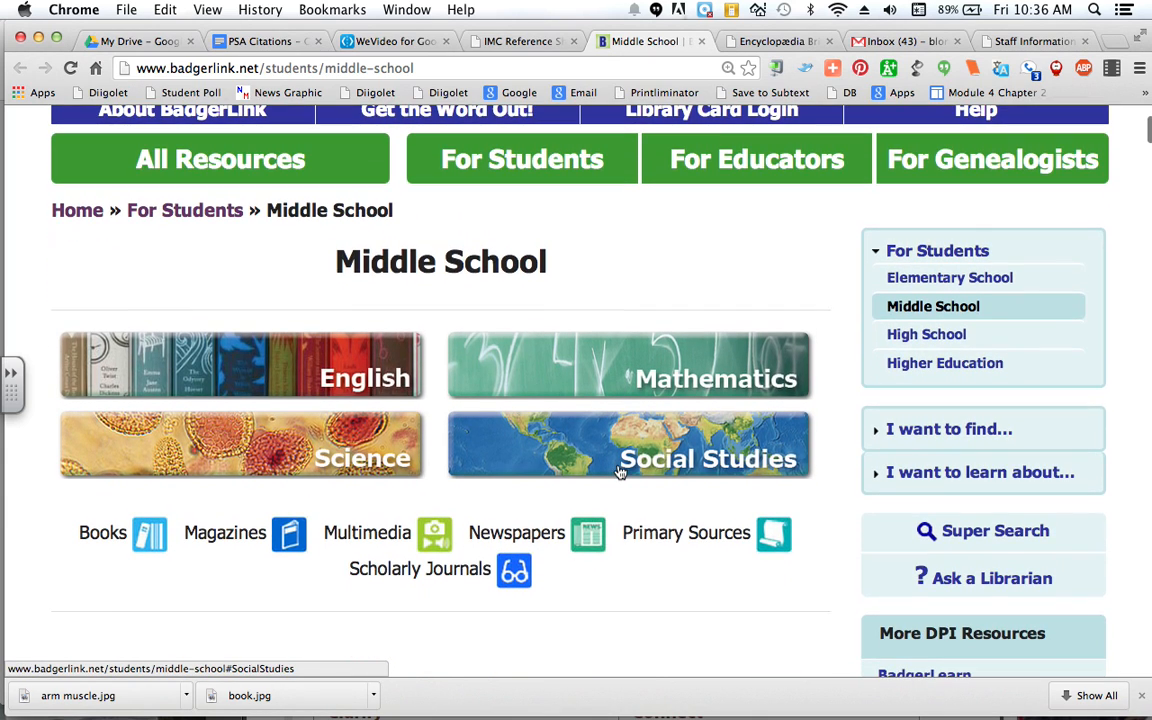
scroll(618, 471, "down", 7)
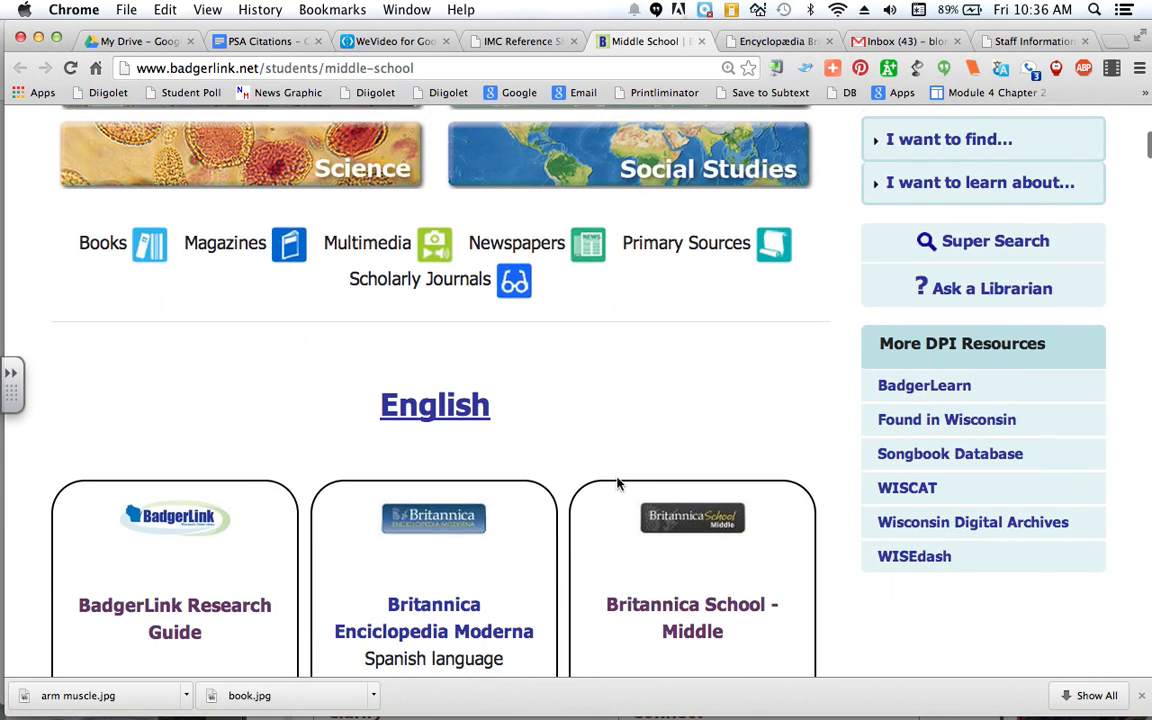
scroll(618, 484, "down", 10)
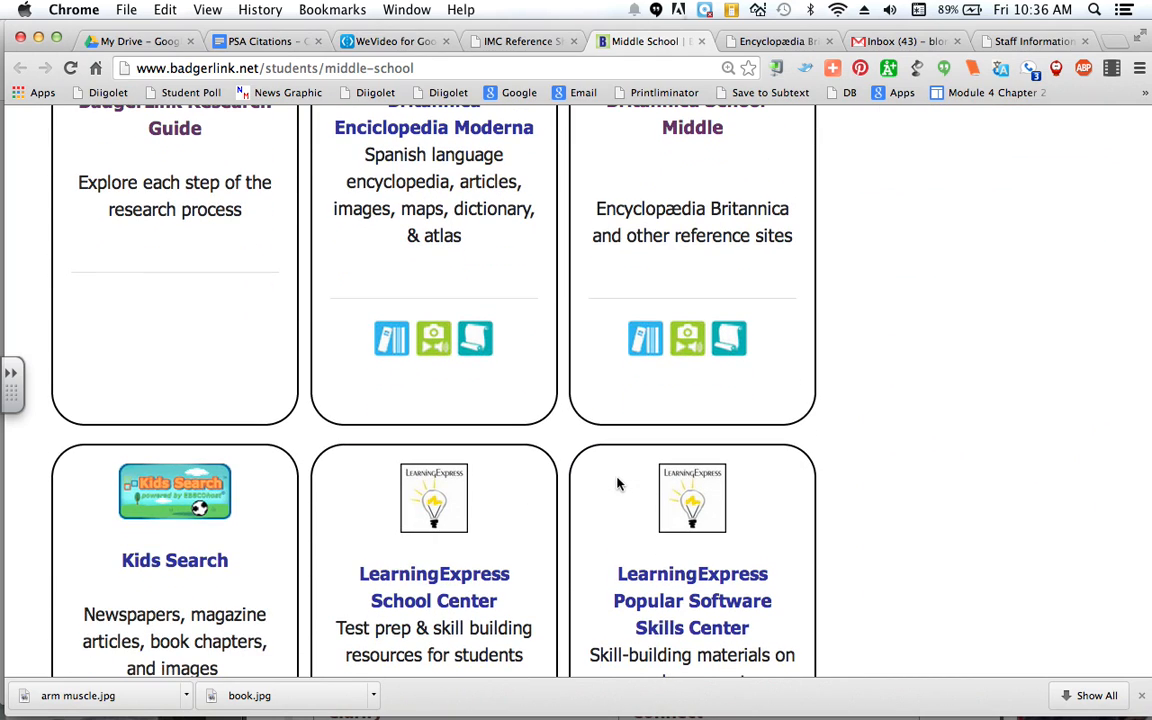
key("super+f")
type("so")
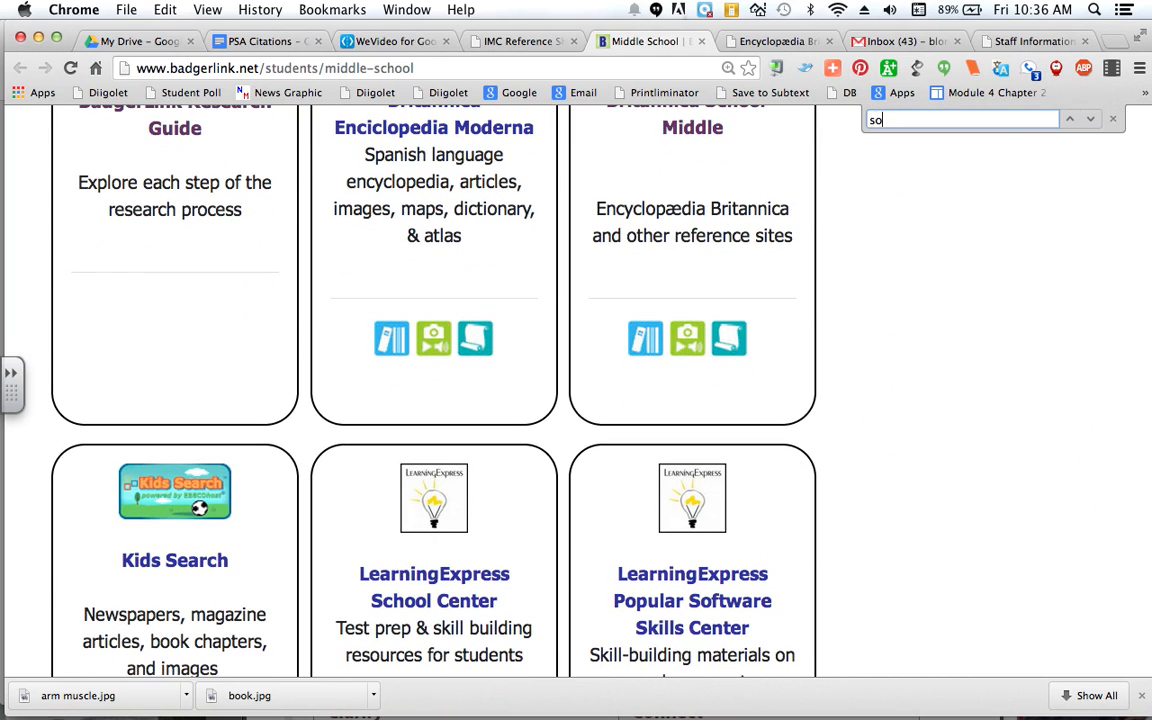
type("undz")
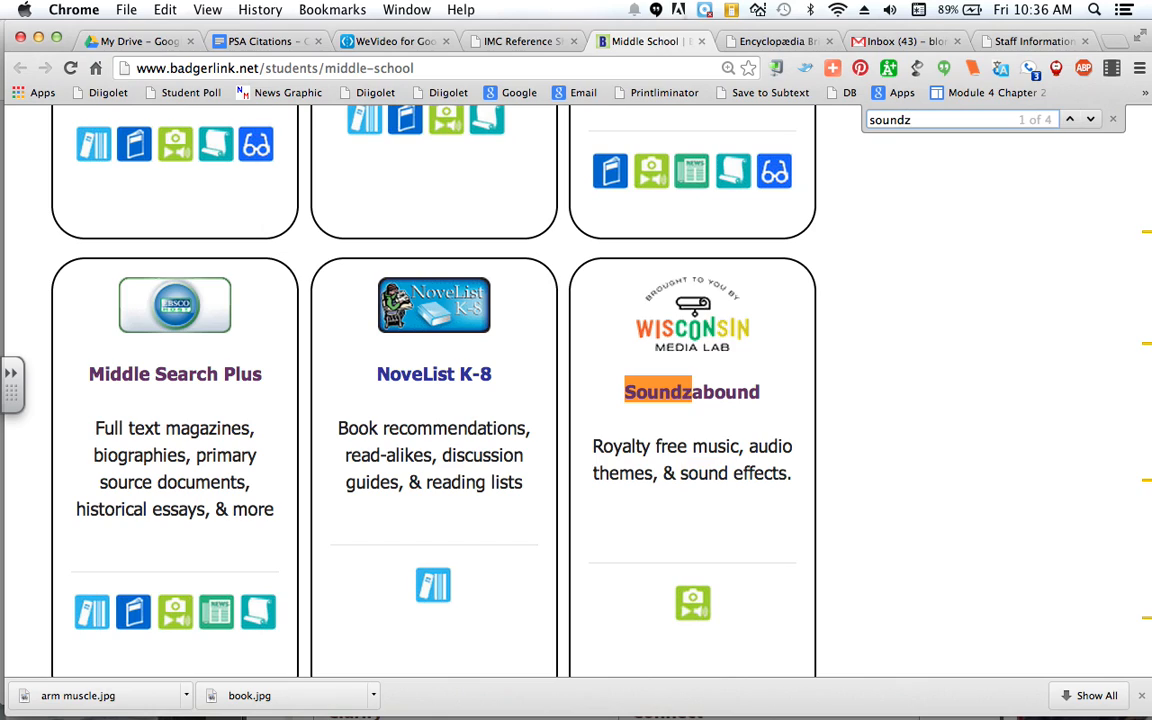
left_click(697, 397)
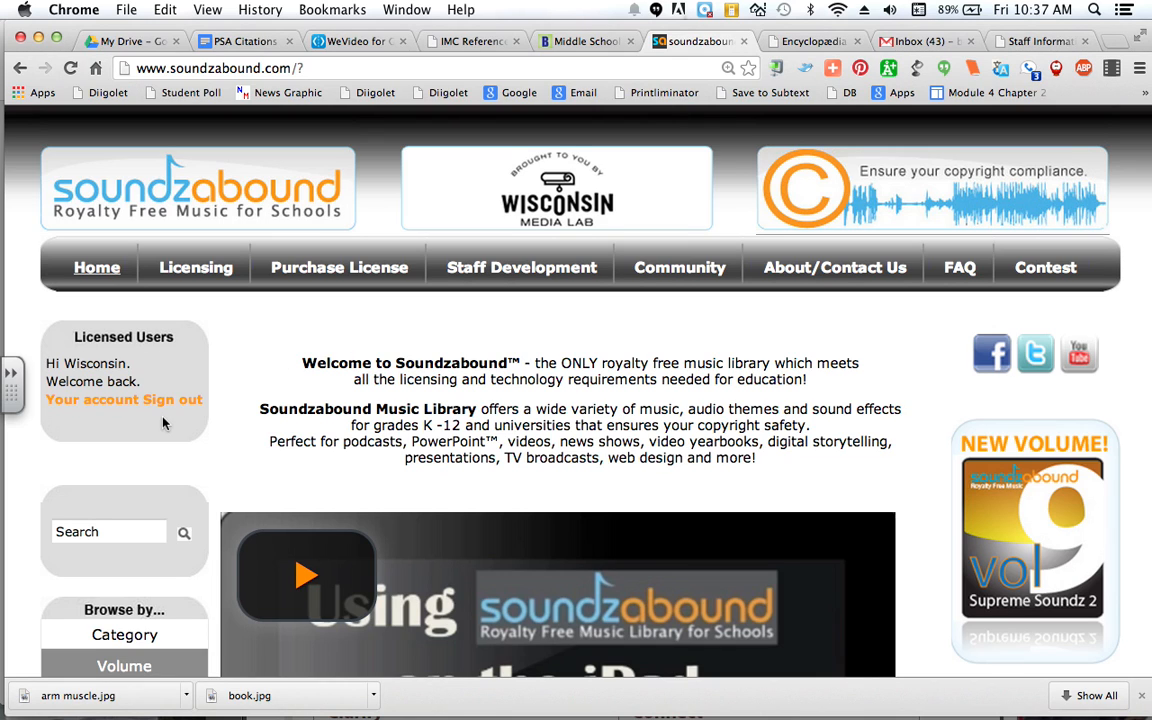
Step: Browse the Soundzabound music by category and open the Adrenaline category
scroll(164, 423, "down", 10)
scroll(164, 423, "up", 3)
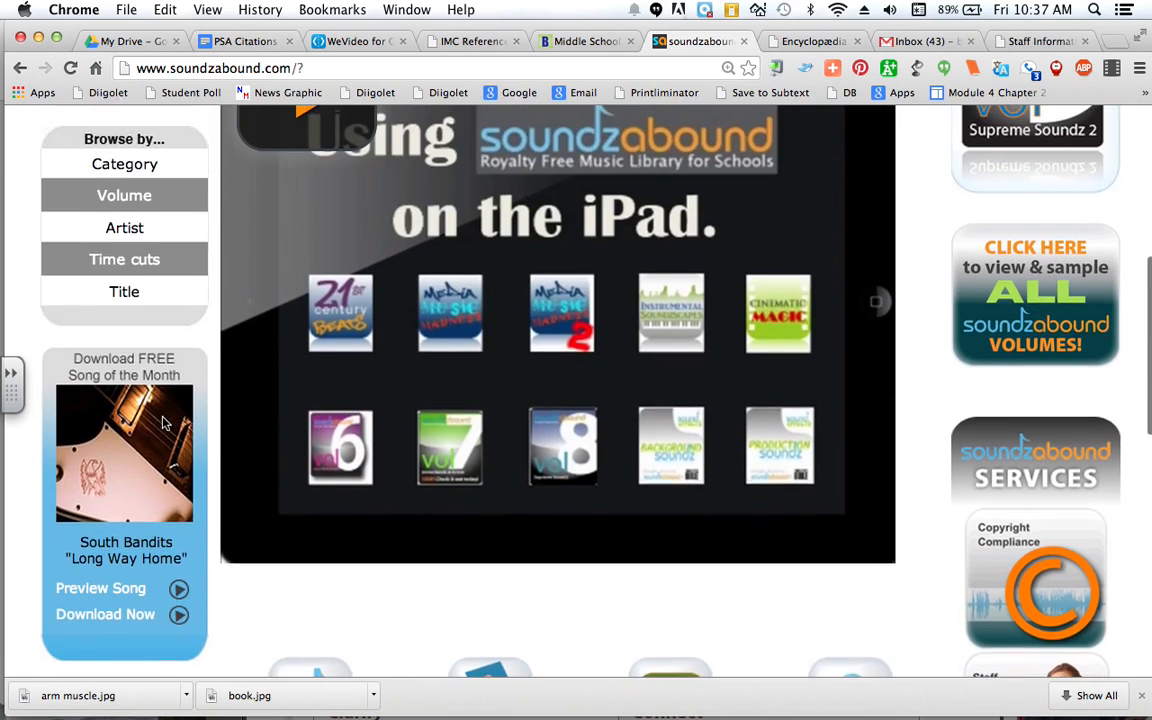
scroll(166, 423, "up", 1)
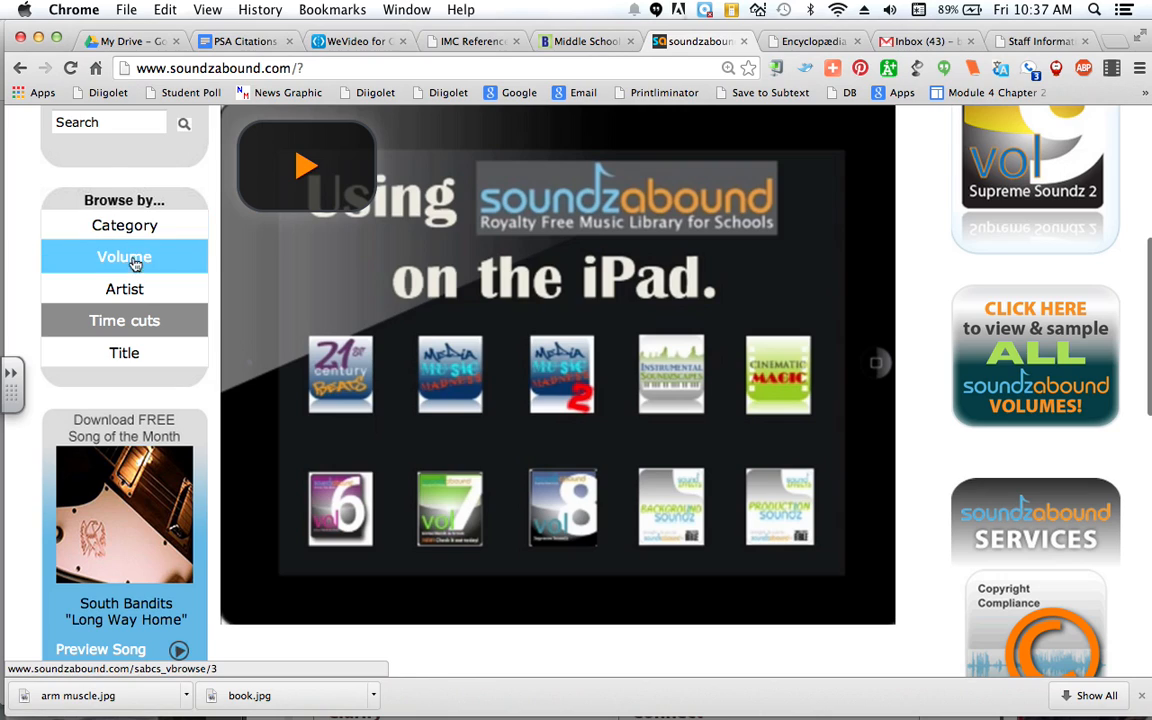
left_click(128, 227)
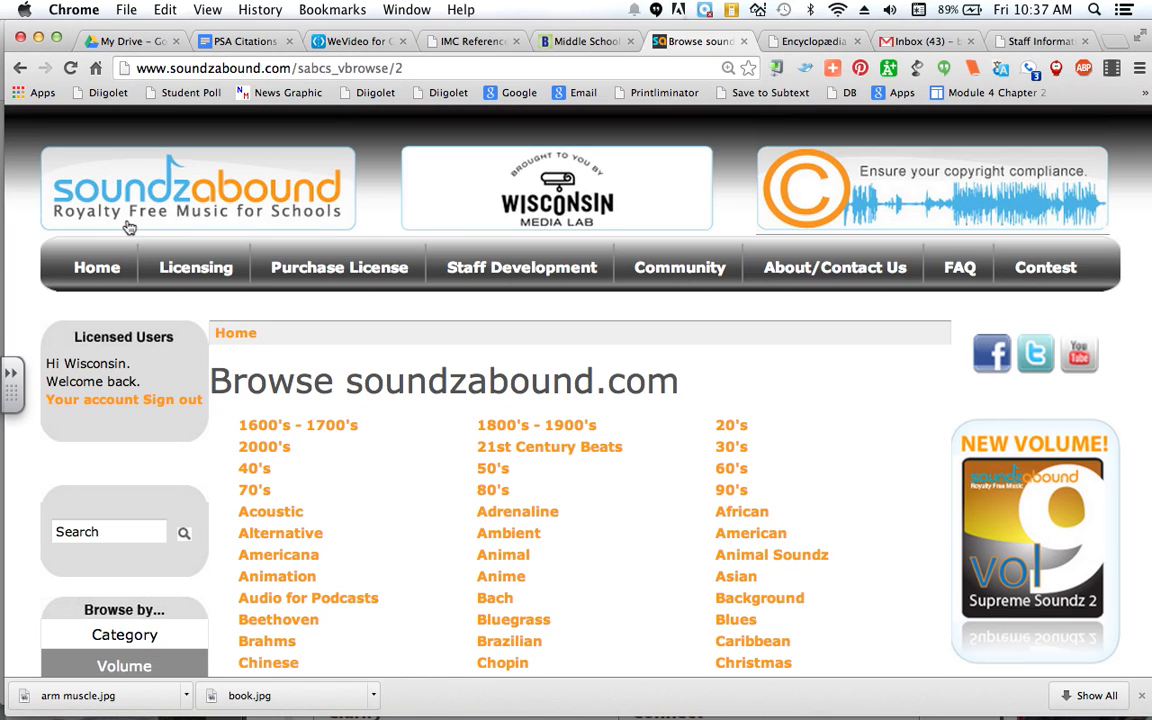
scroll(404, 458, "down", 5)
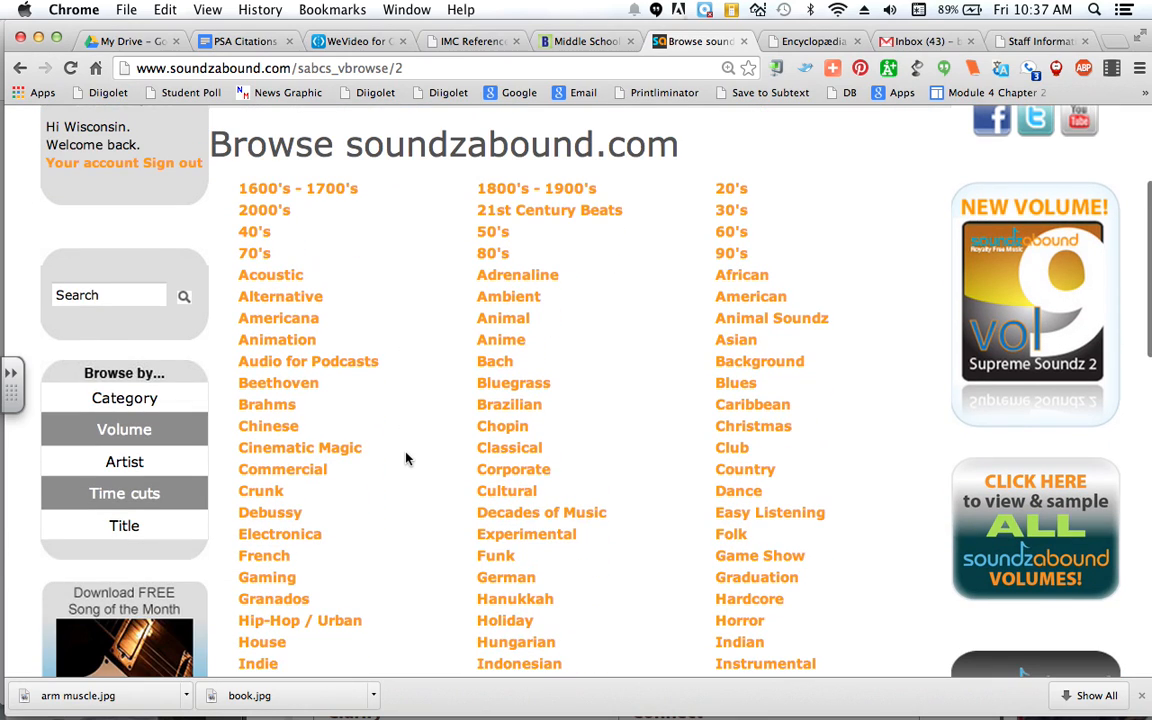
left_click(520, 280)
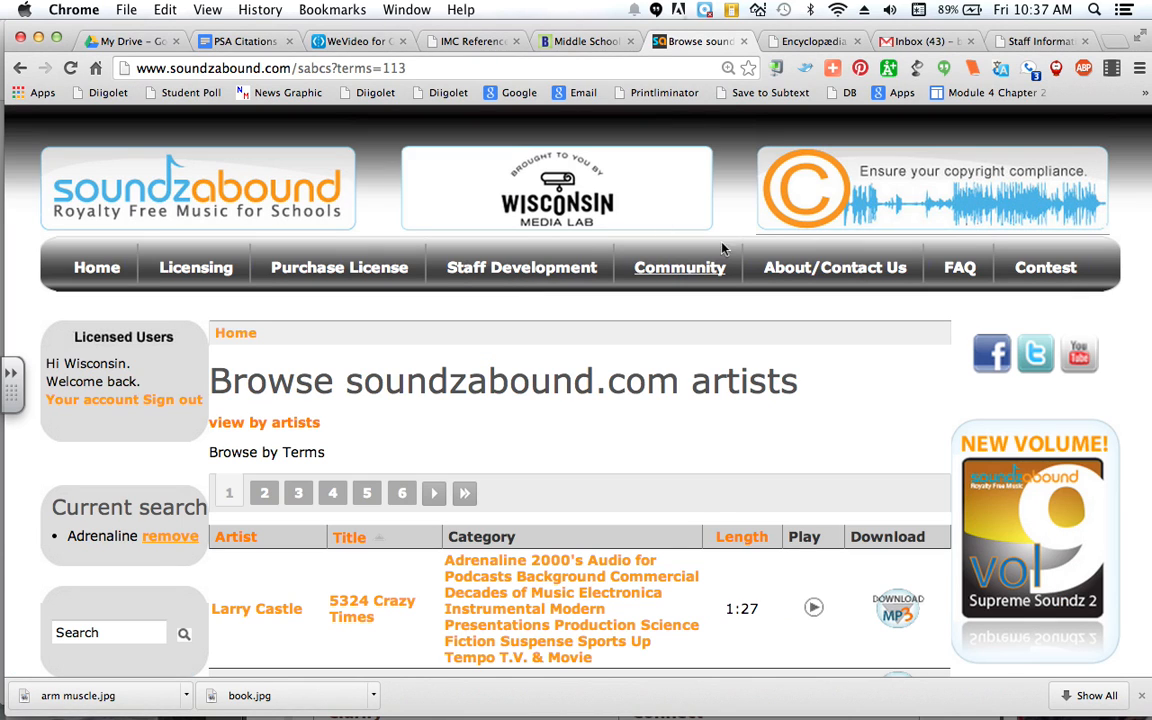
Step: Preview the 0:31 track Adrenal Rock and download its MP3 into the PSA images folder on the Desktop
scroll(638, 487, "down", 5)
scroll(638, 487, "down", 1)
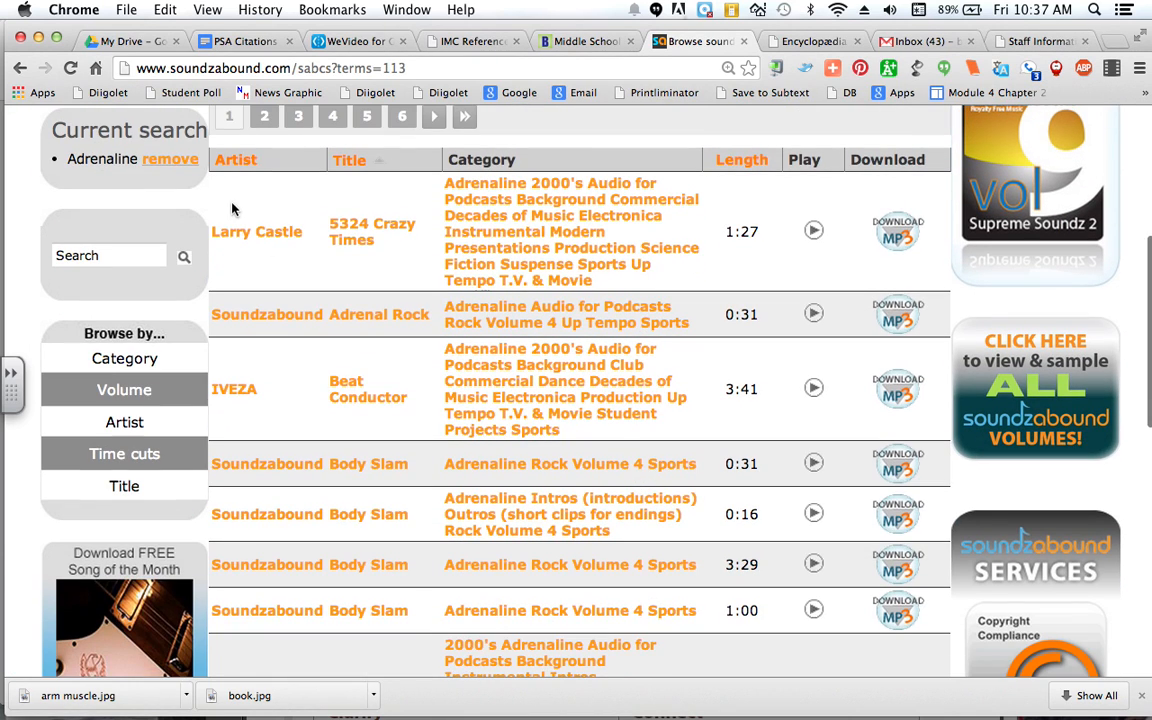
left_click(814, 314)
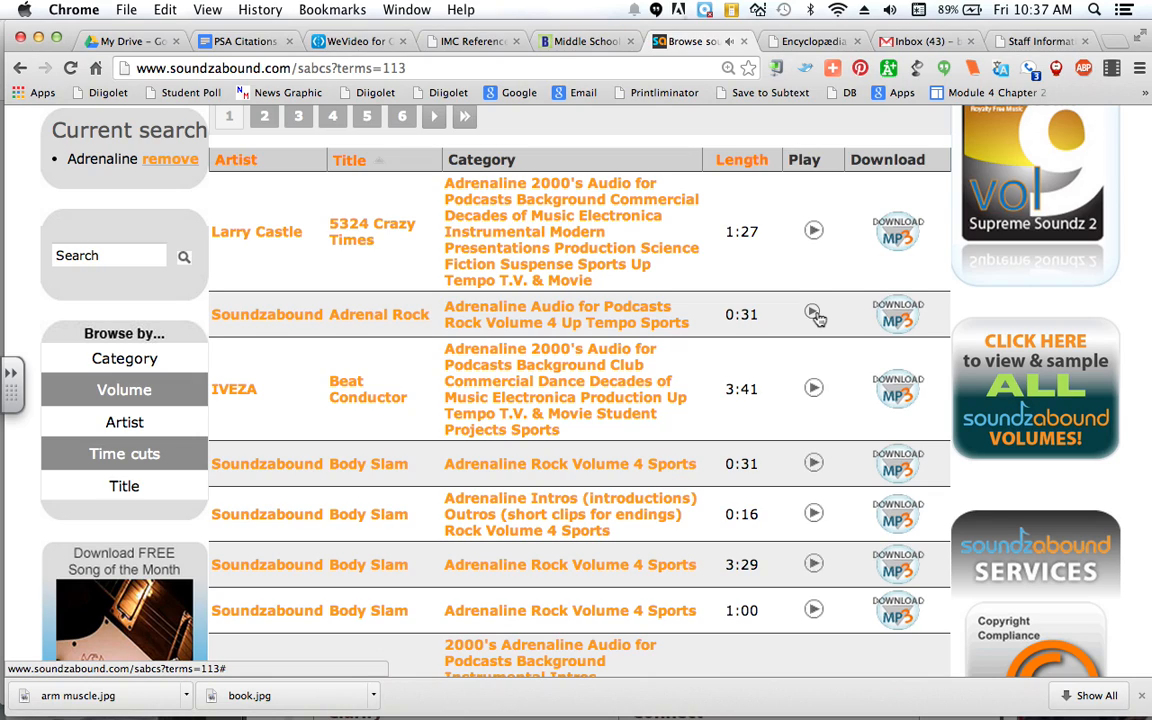
left_click(896, 316)
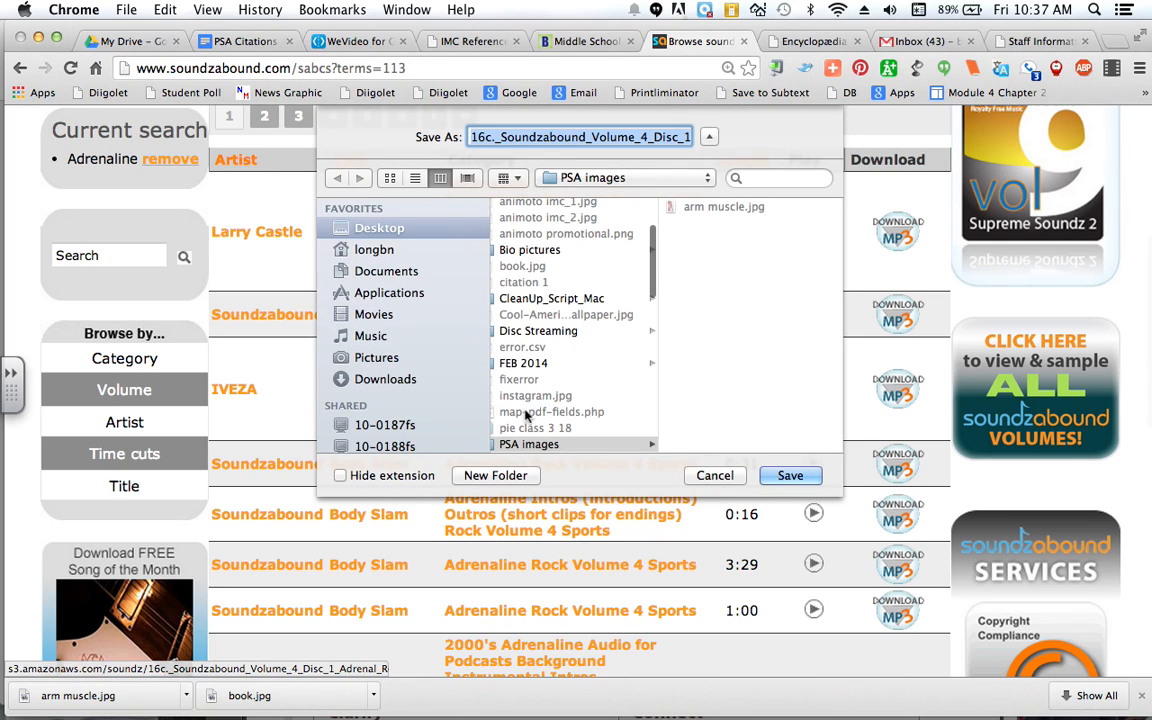
left_click(540, 444)
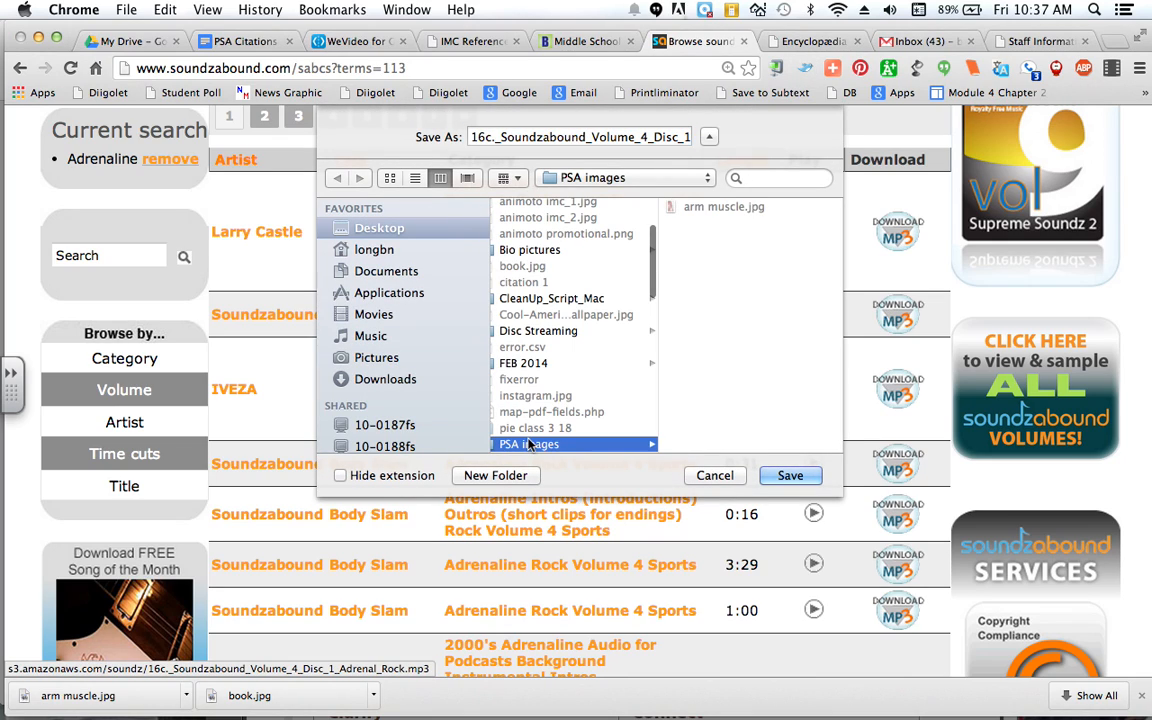
left_click(776, 477)
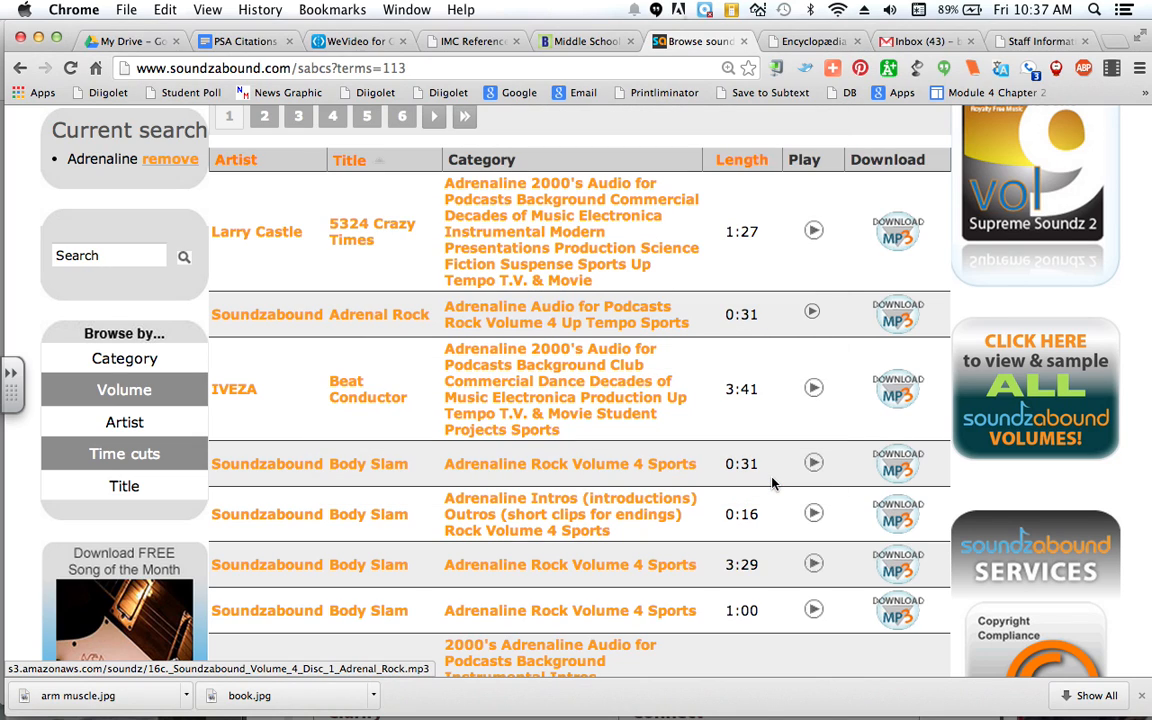
Step: Return to WeVideo, upload the Adrenal Rock MP3 from the PSA images folder to My media, and reopen the timeline
left_click(328, 42)
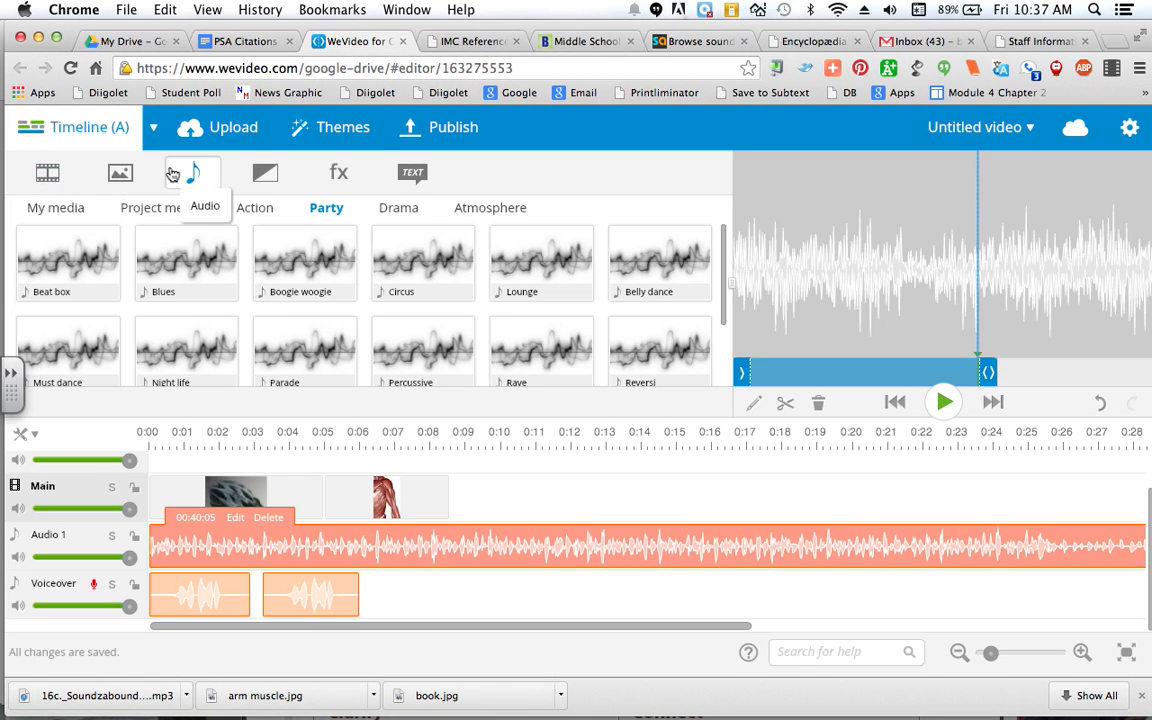
left_click(87, 207)
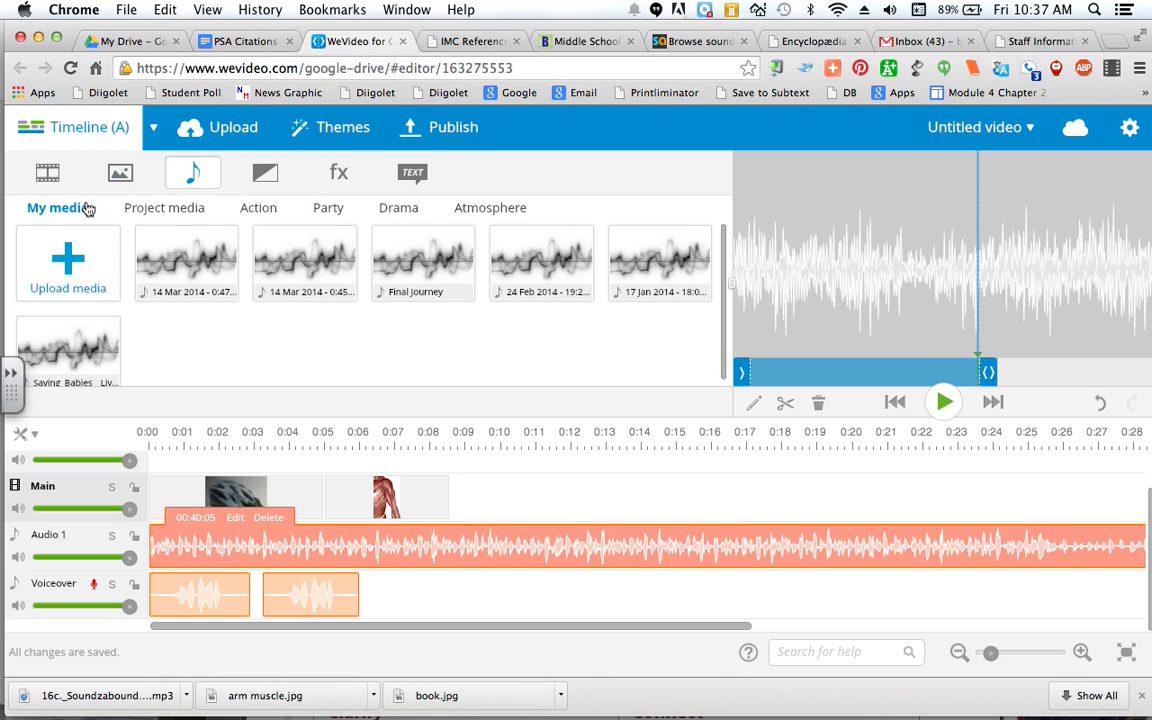
left_click(70, 252)
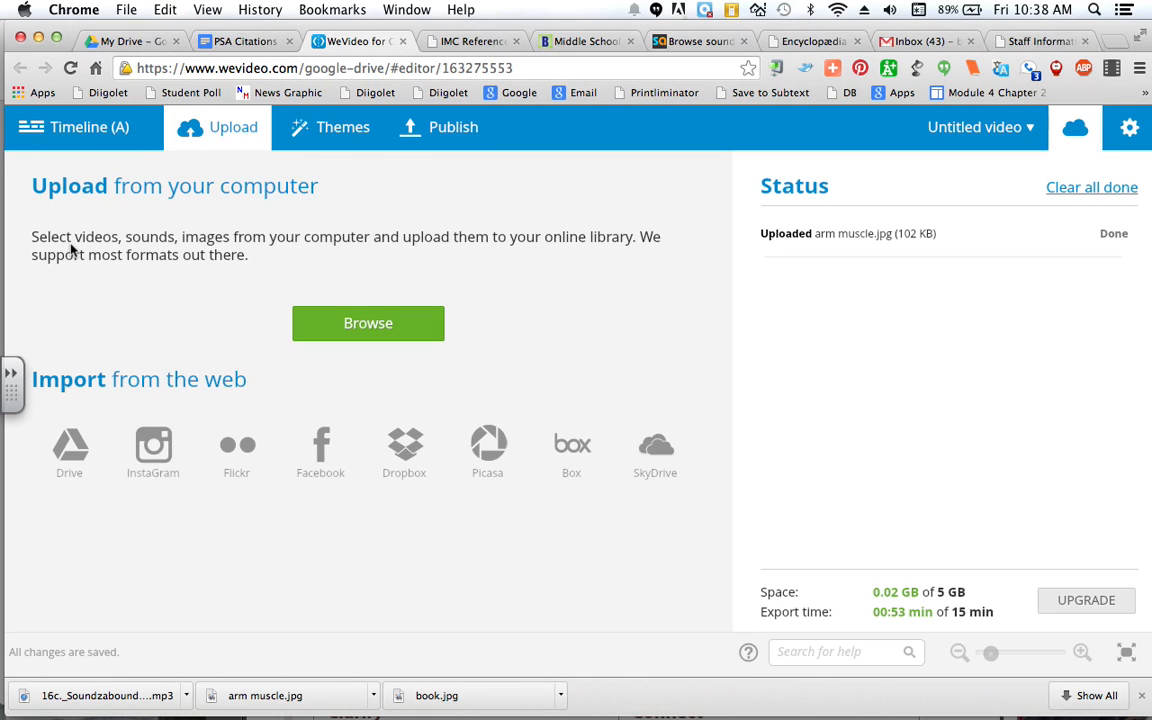
left_click(298, 320)
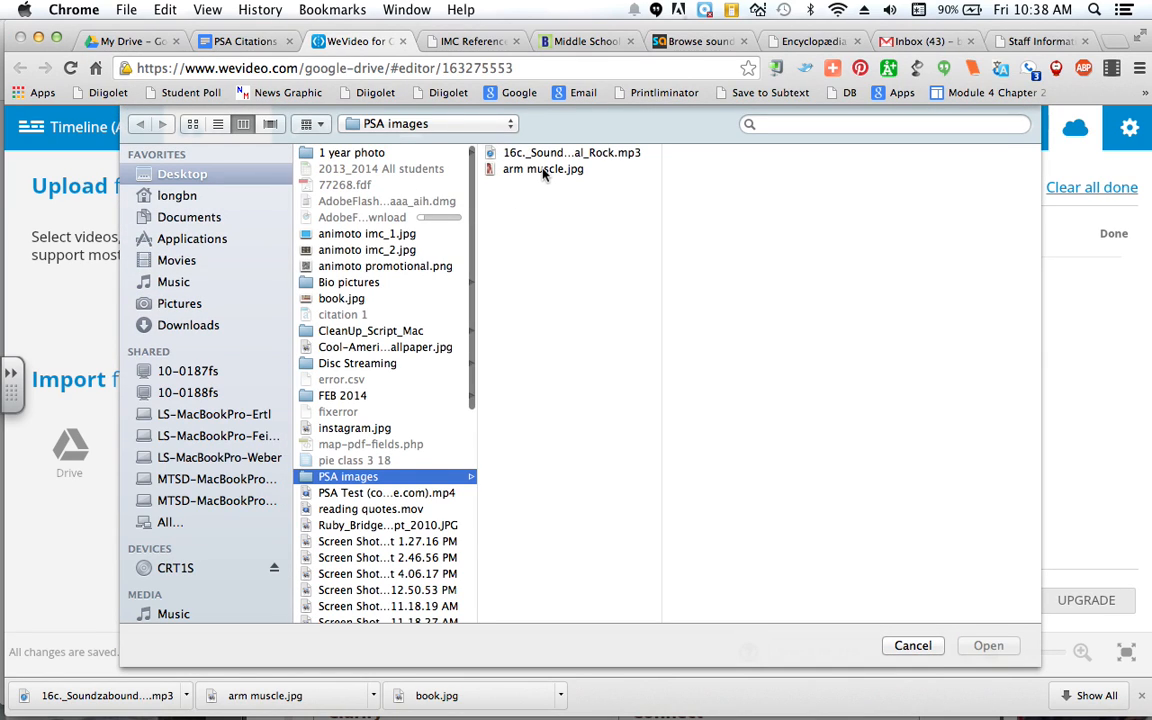
left_click(543, 155)
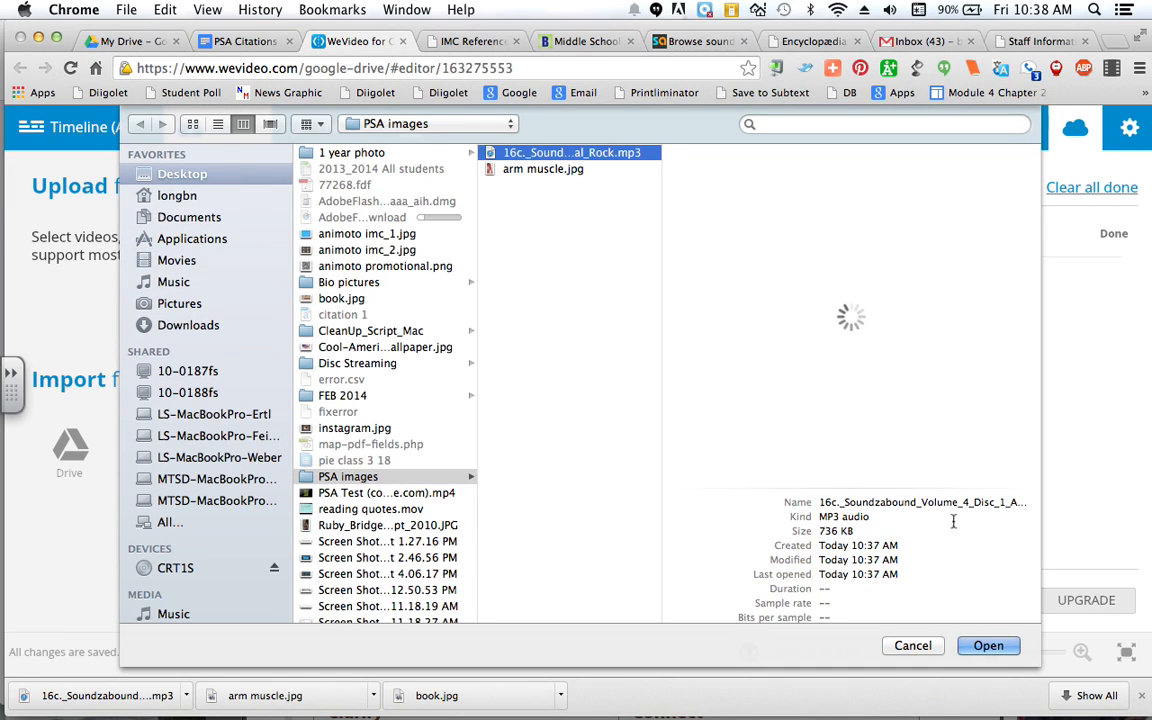
key("Return")
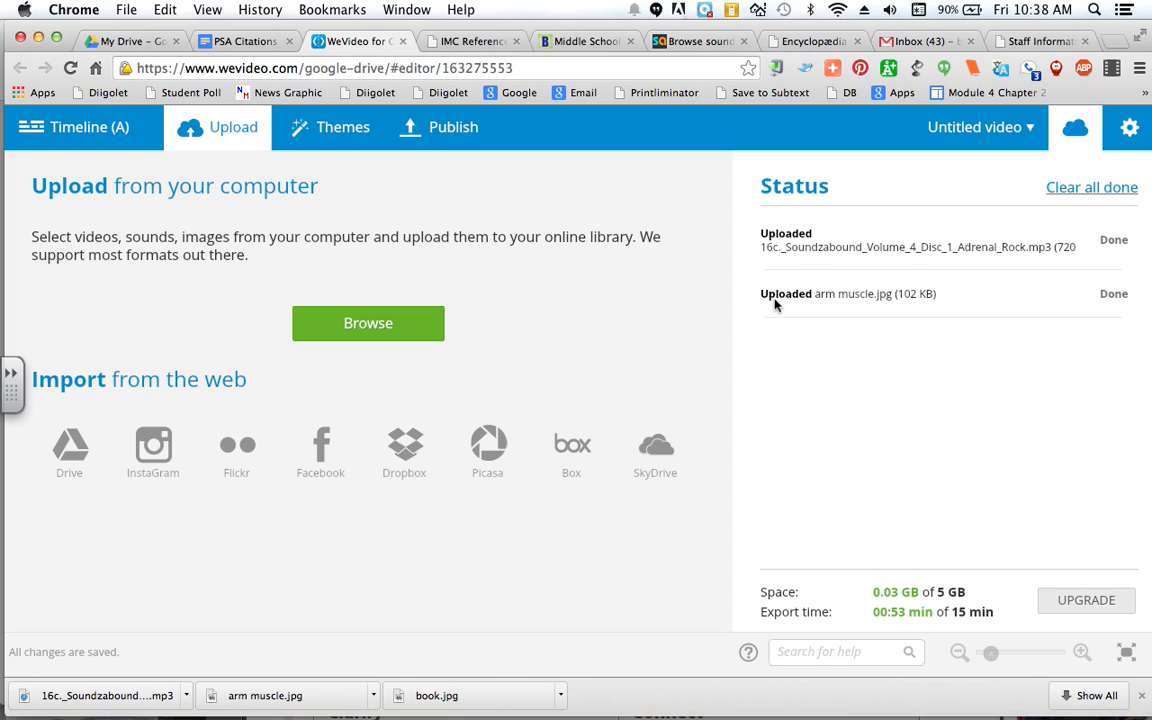
left_click(100, 139)
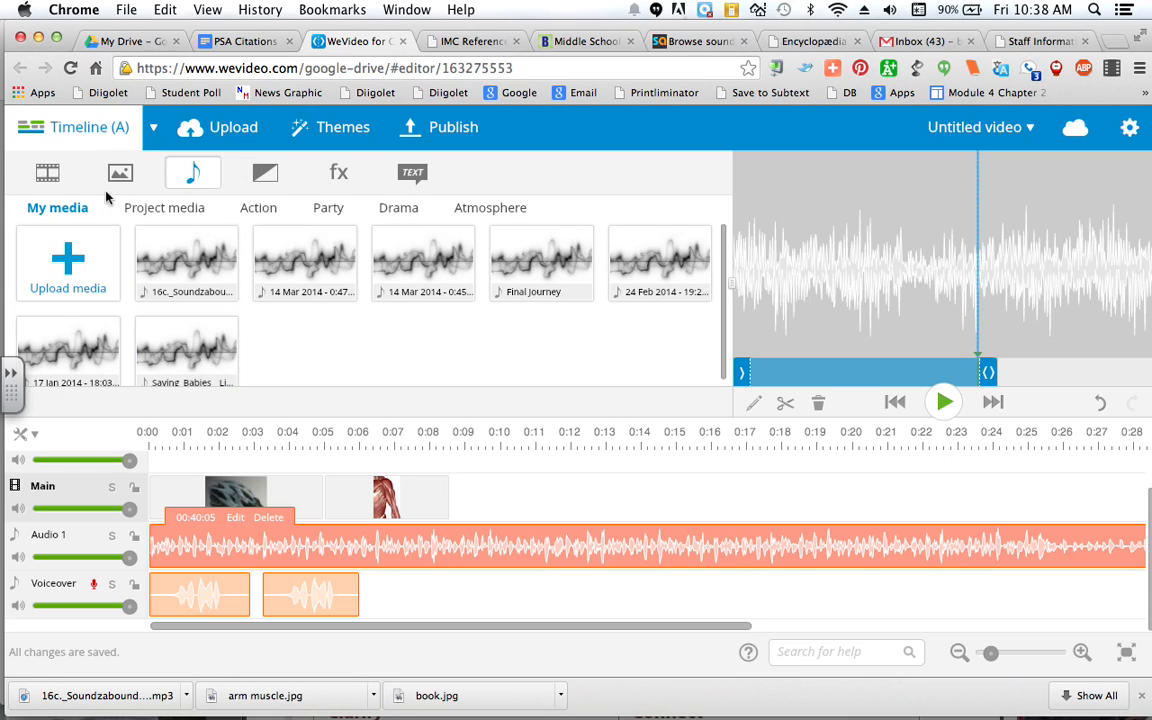
left_click(145, 210)
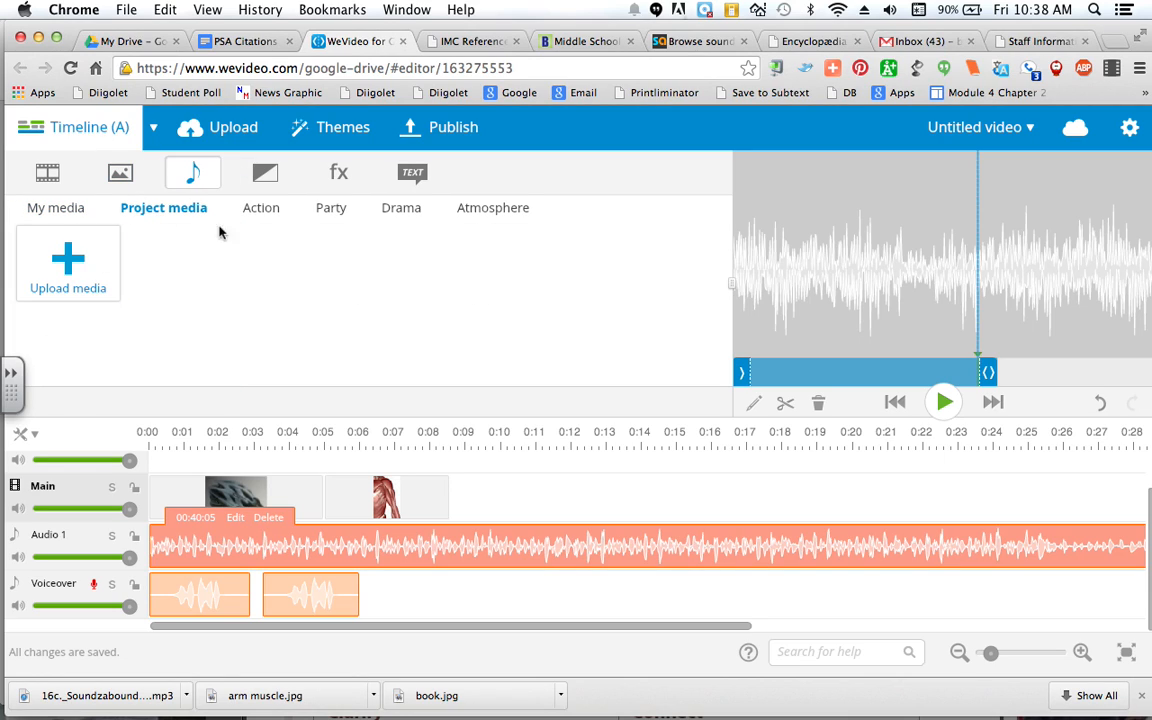
left_click(80, 240)
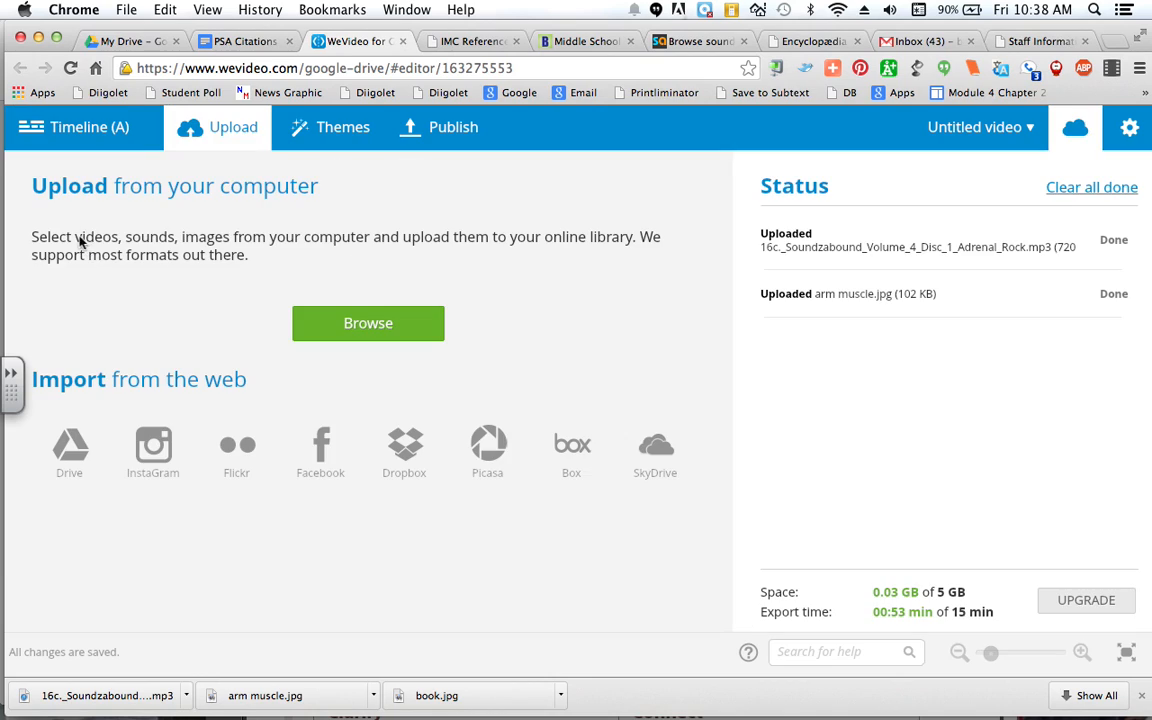
left_click(105, 127)
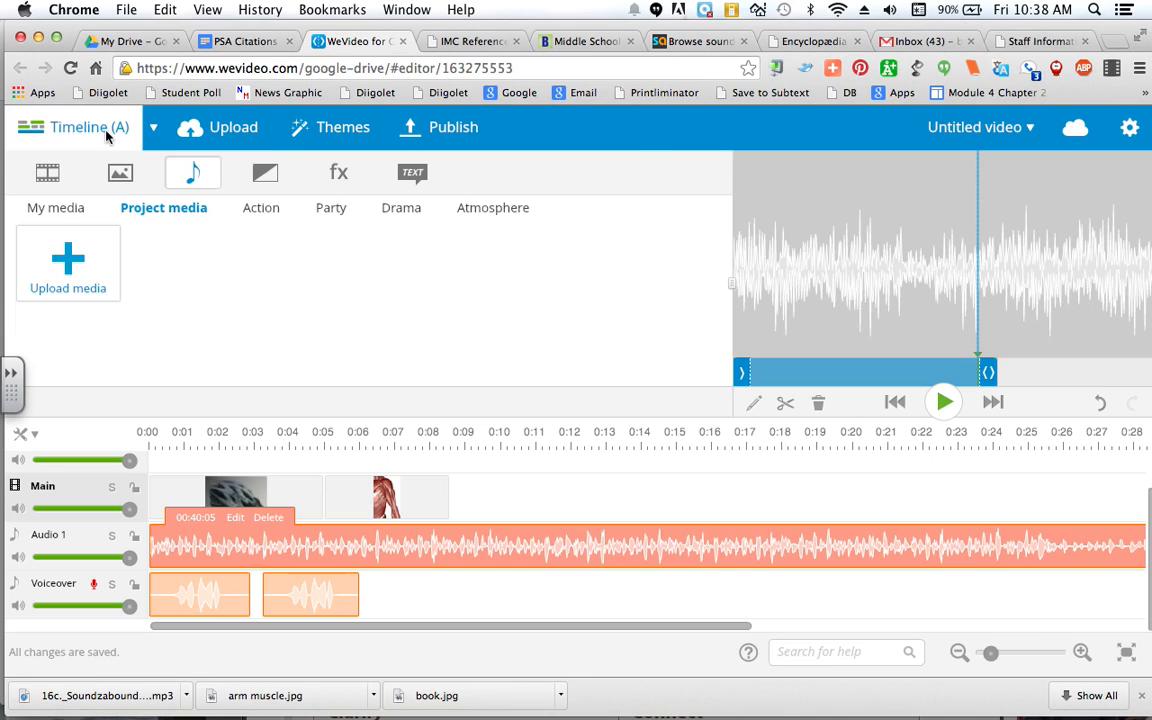
left_click(62, 208)
Step: Place the uploaded Adrenal Rock track at the start of Audio 1 and delete the previous music clip from Audio 2
mouse_move(181, 255)
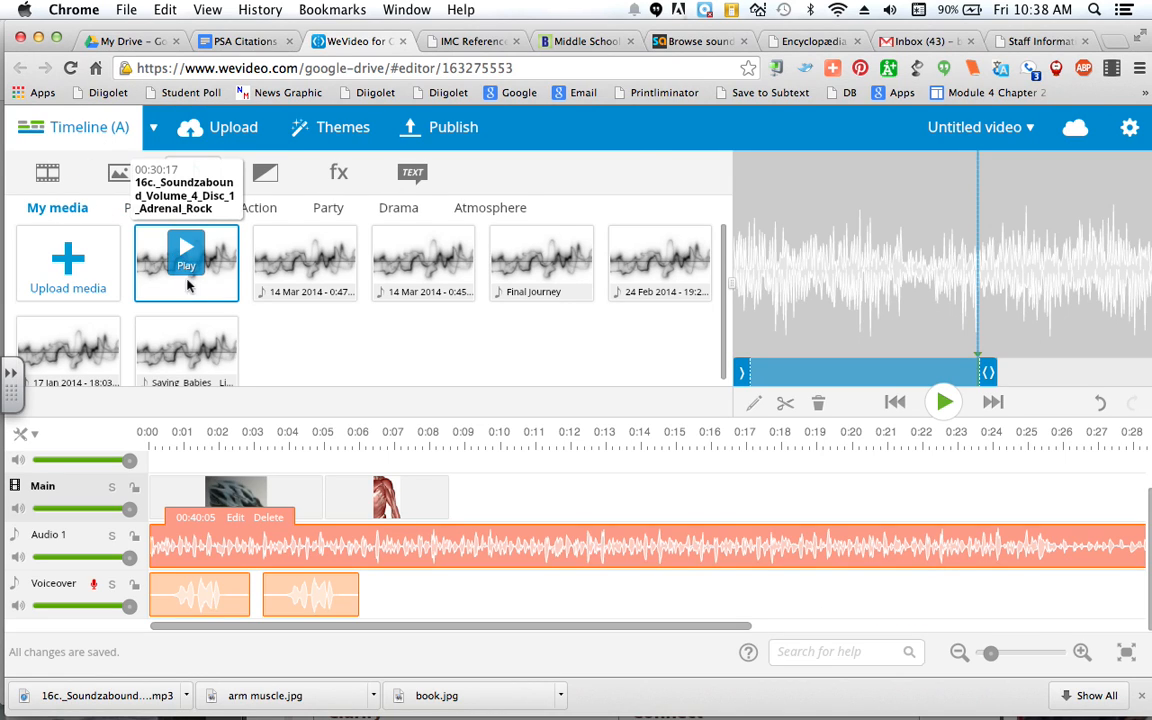
left_click_drag(221, 285, 185, 549)
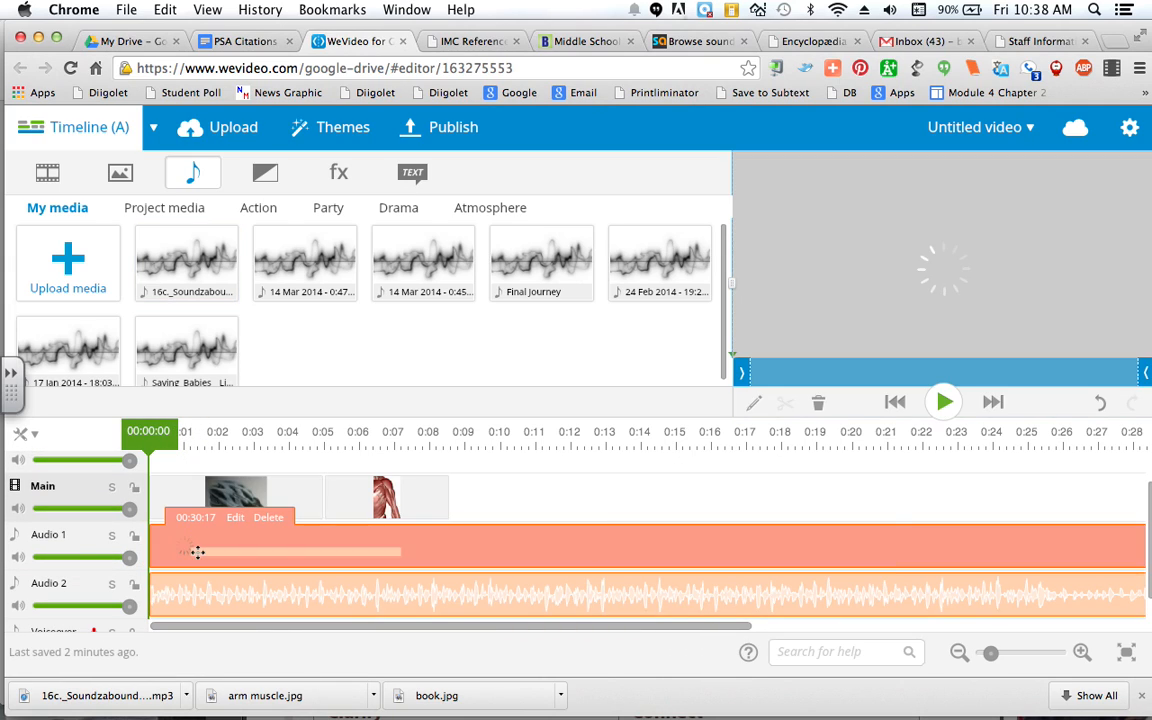
left_click(187, 592)
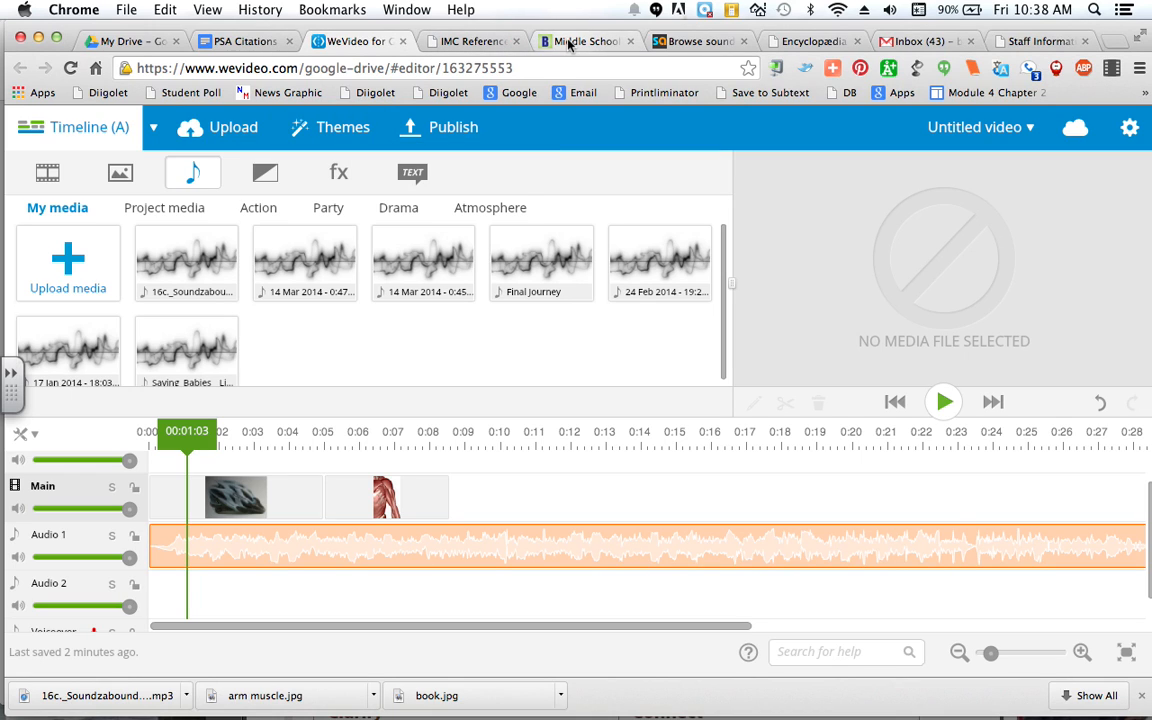
Step: Open the FAQ on the Soundzabound site and copy the answer giving the Title / Artist attribution format
left_click(688, 44)
scroll(543, 417, "up", 4)
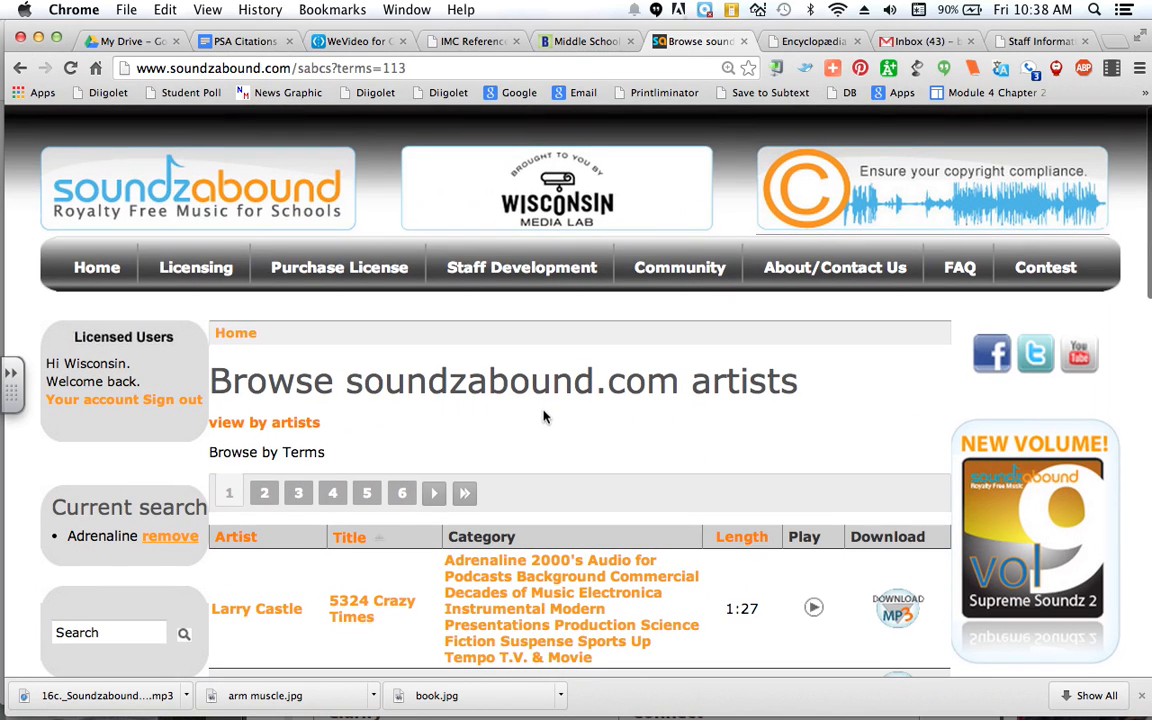
scroll(543, 417, "down", 1)
scroll(543, 417, "up", 1)
left_click(957, 283)
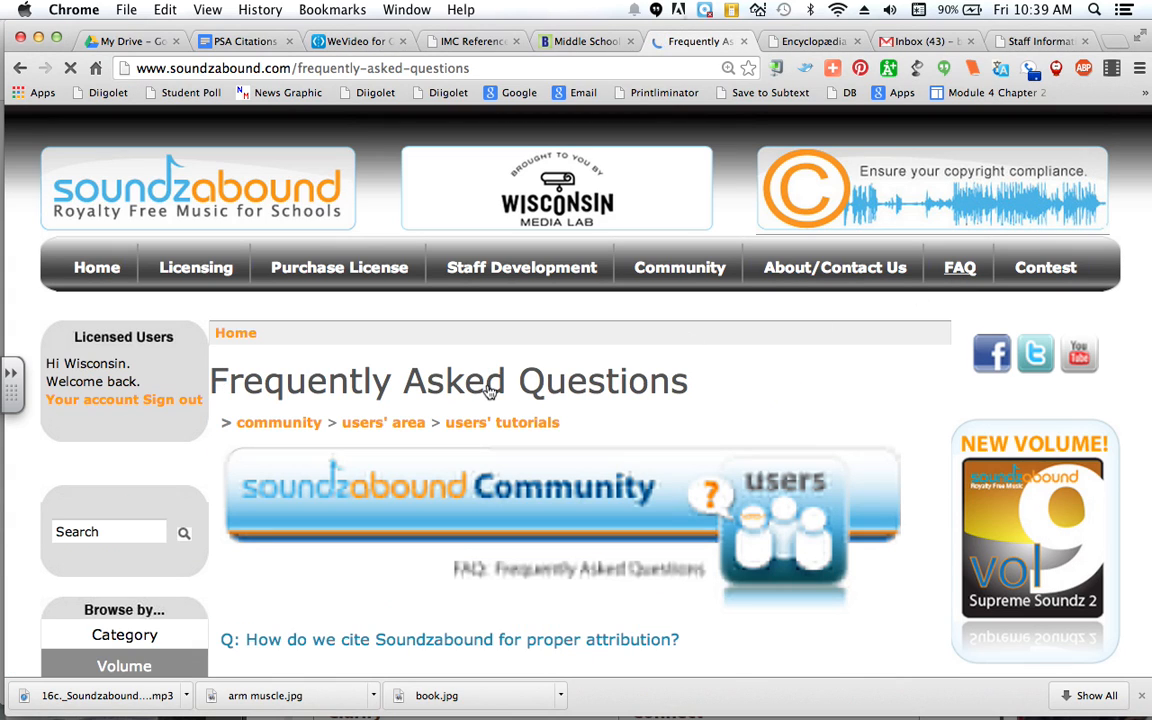
scroll(440, 500, "down", 5)
scroll(440, 500, "down", 1)
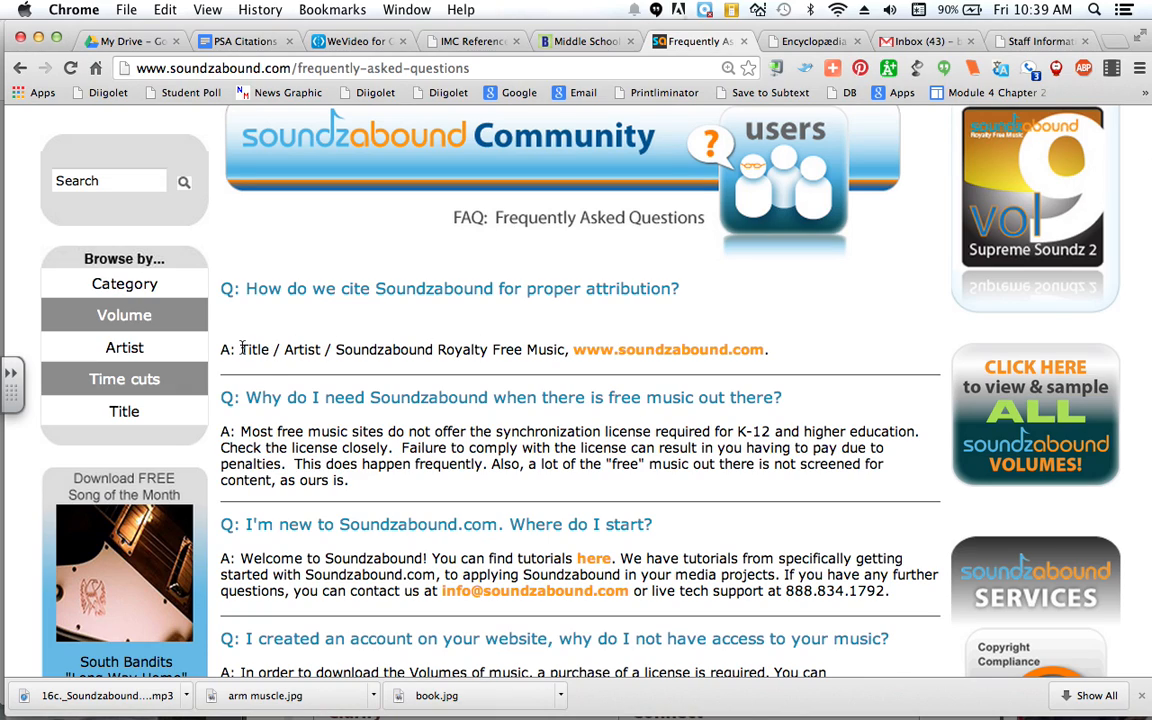
left_click_drag(244, 346, 770, 351)
key("super+c")
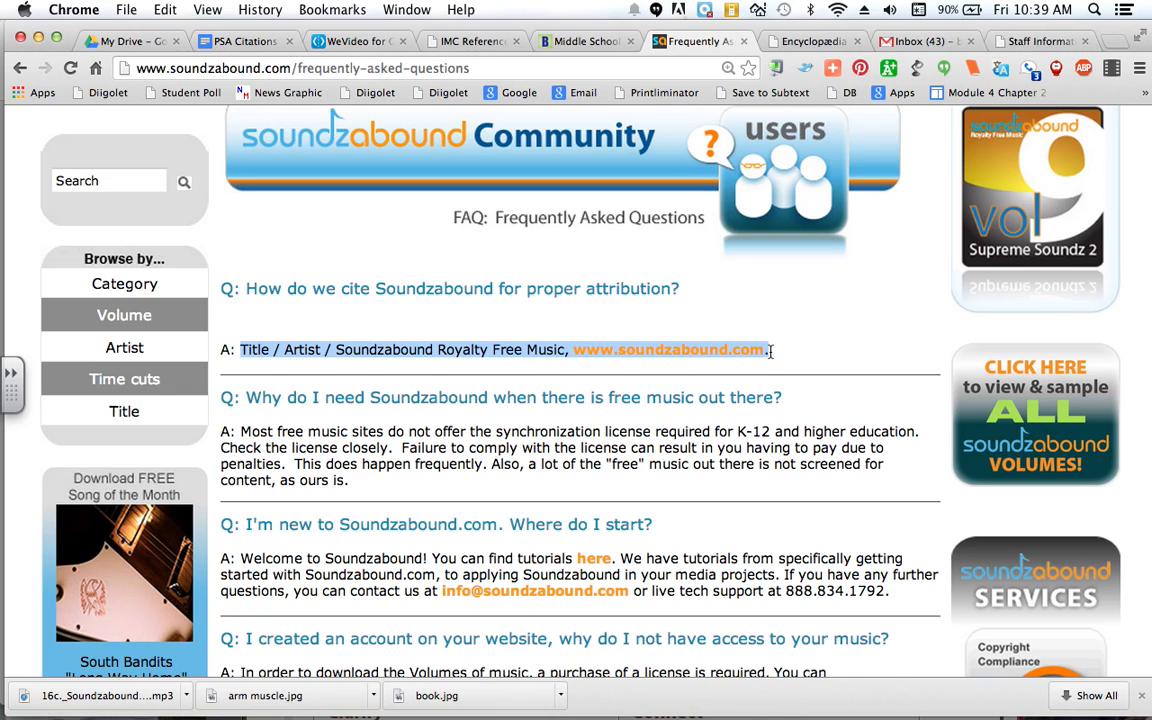
Step: Add a "Music:" heading below the image citation in the PSA Citations document and paste the Soundzabound attribution under it
left_click(240, 41)
key("Return")
type("Music:")
key("Return")
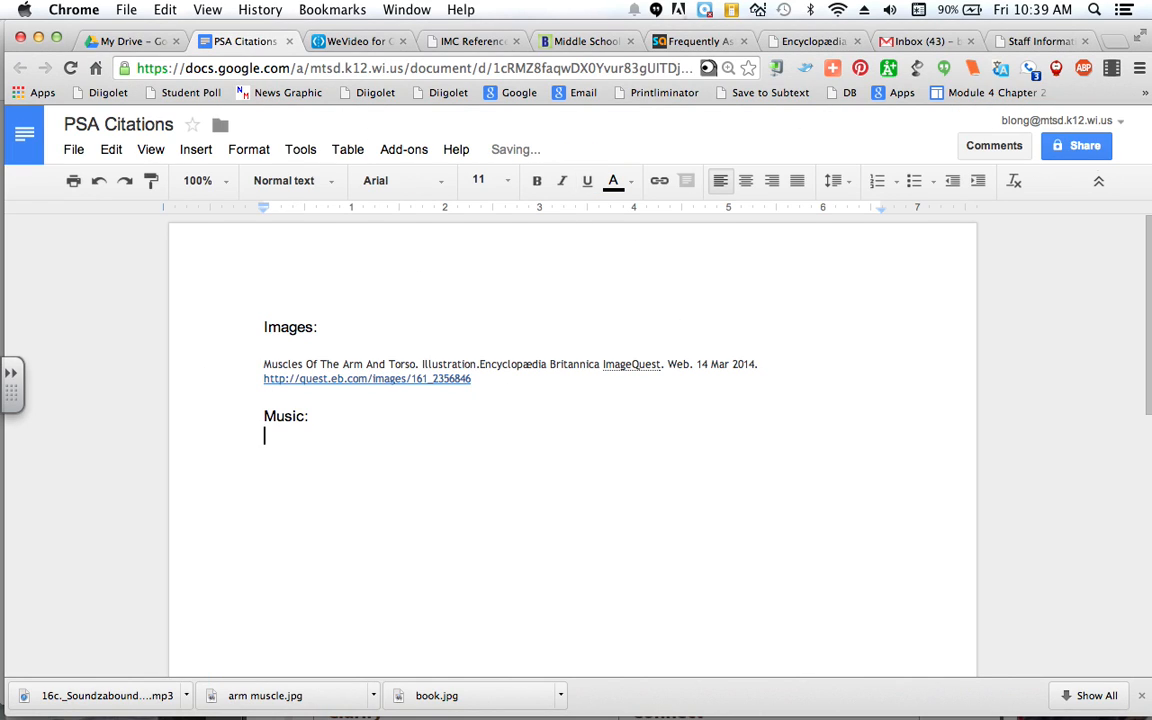
key("super+v")
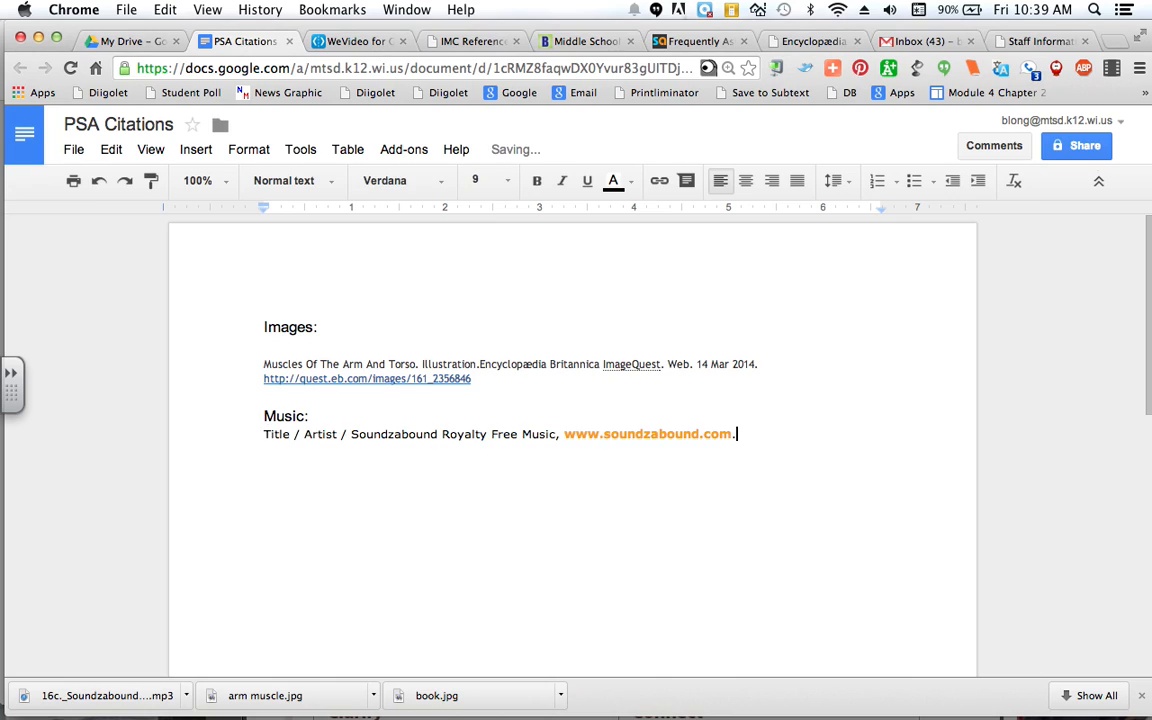
Step: Look up Adrenal Rock's artist in Soundzabound's Adrenaline list and replace "Artist" in the PSA Citations music citation with "Soundzabound"
double_click(276, 436)
double_click(315, 436)
left_click(690, 41)
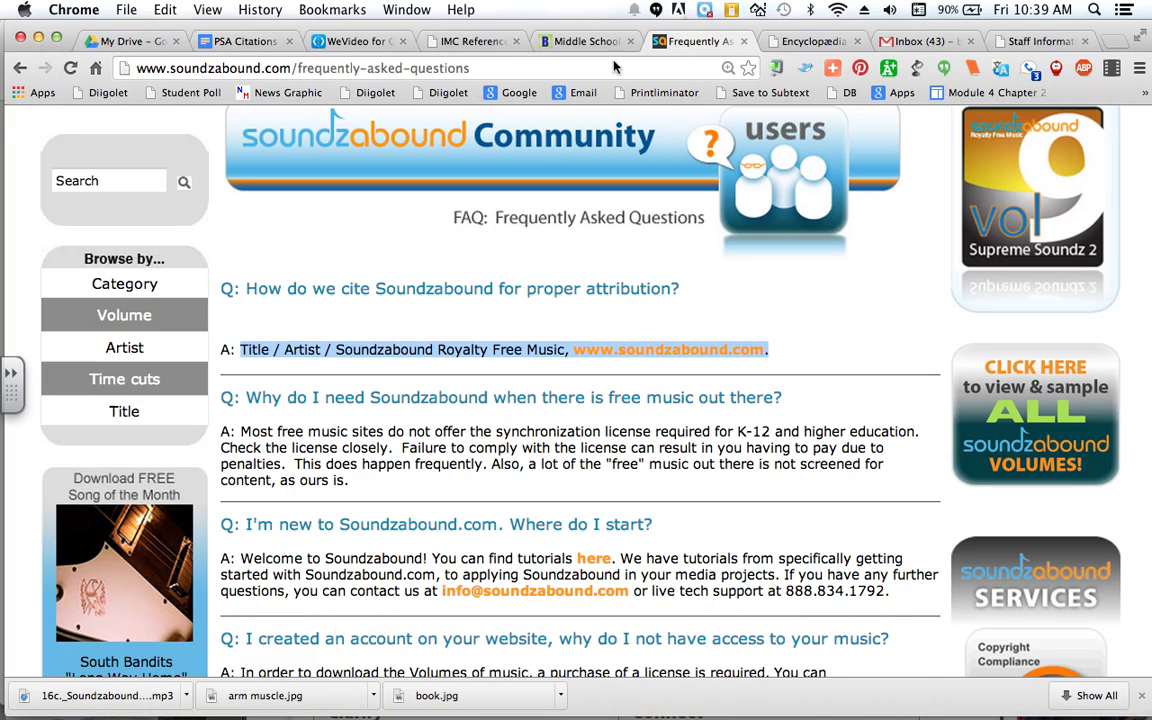
left_click(24, 71)
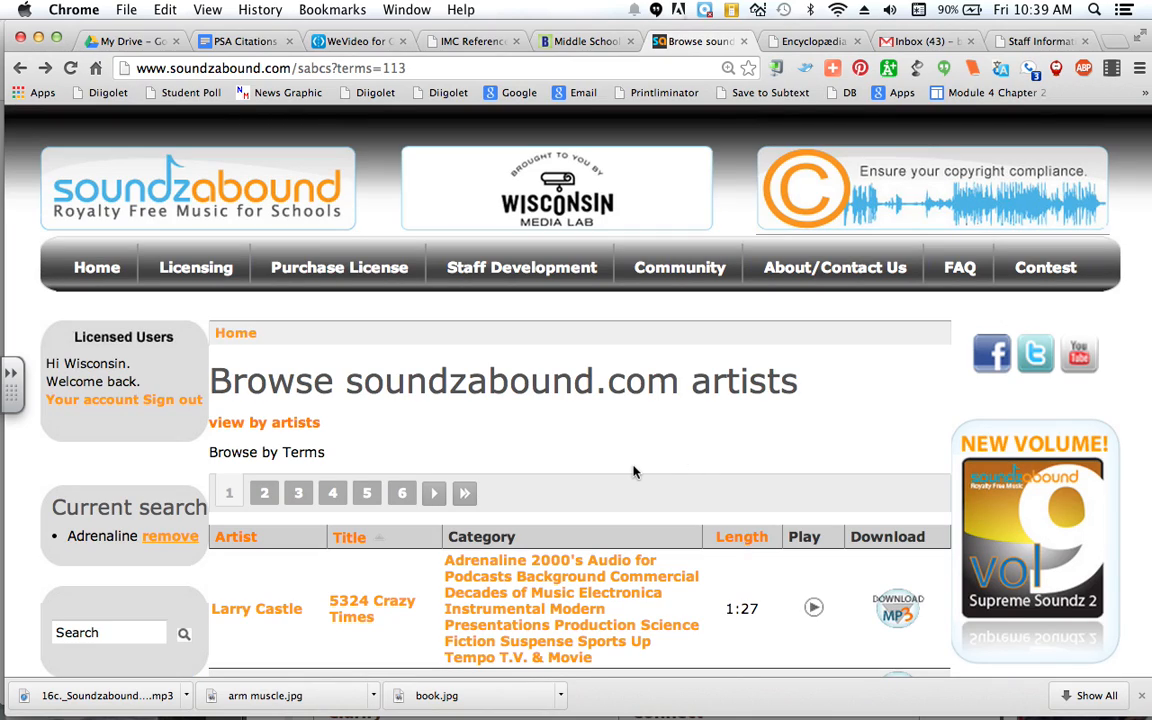
scroll(633, 471, "down", 10)
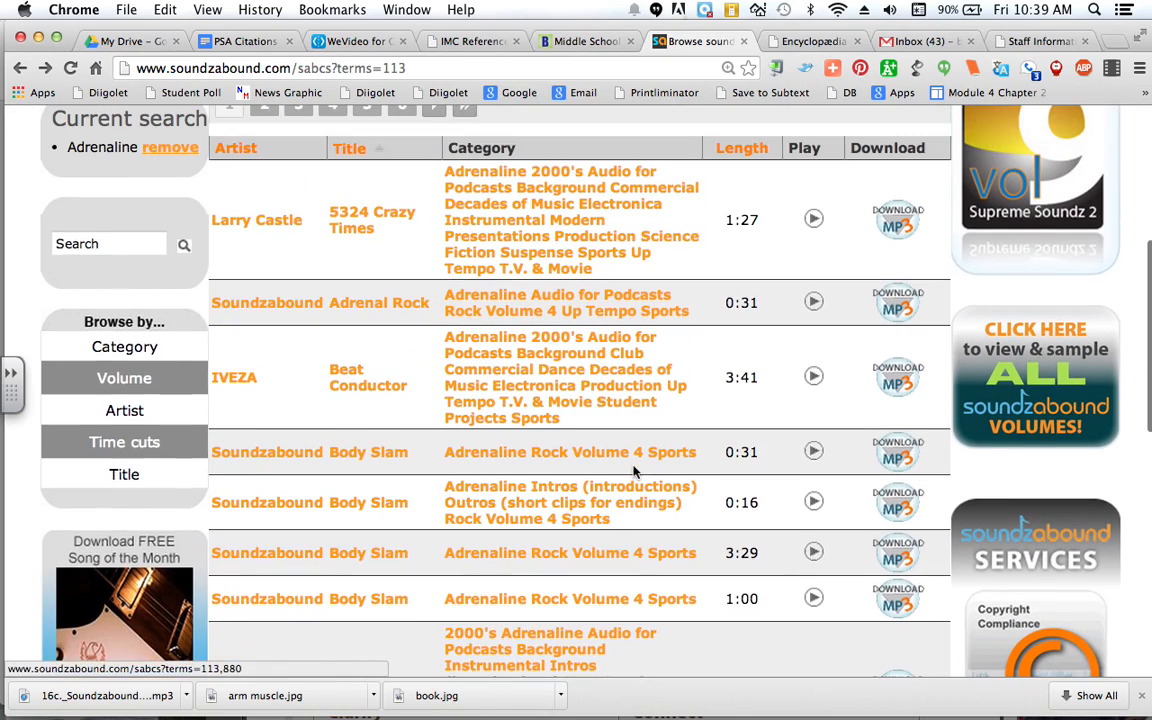
scroll(633, 471, "up", 2)
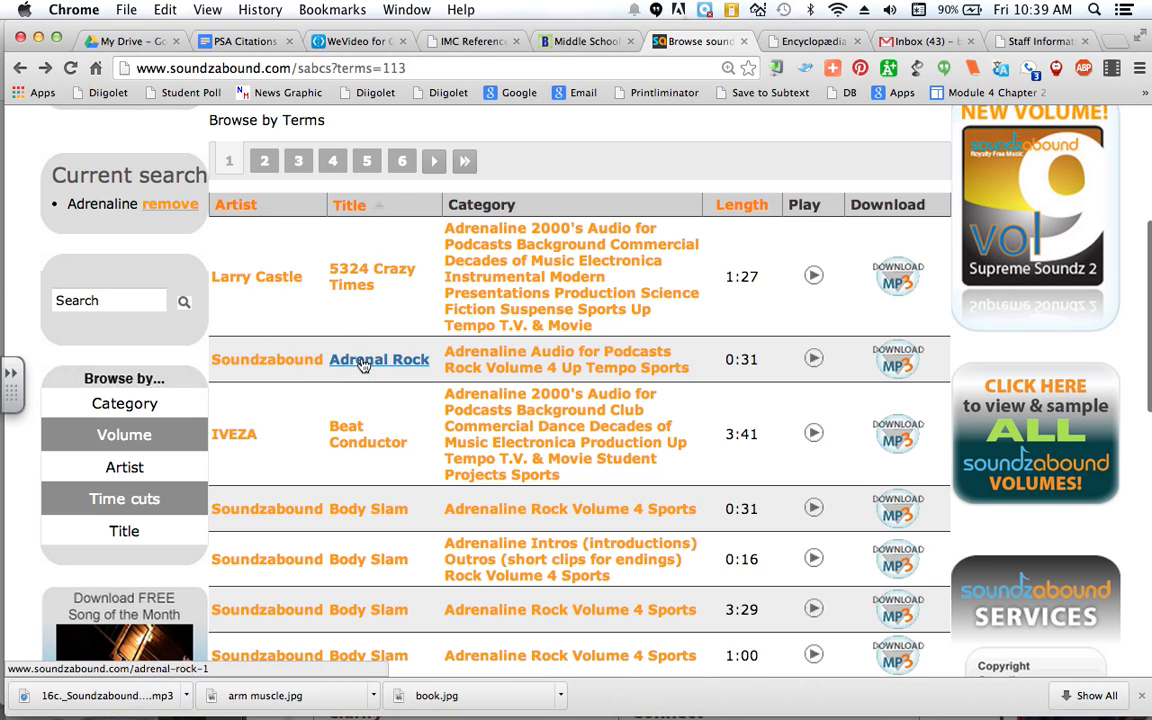
left_click(250, 41)
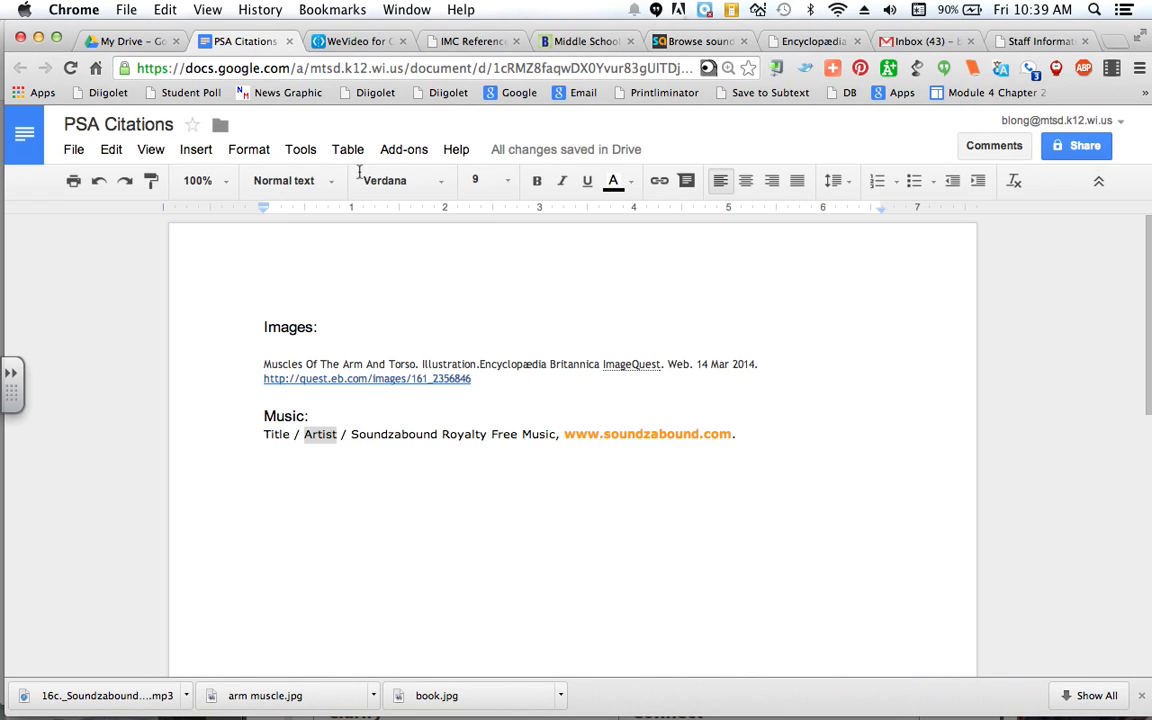
type("Soundzab")
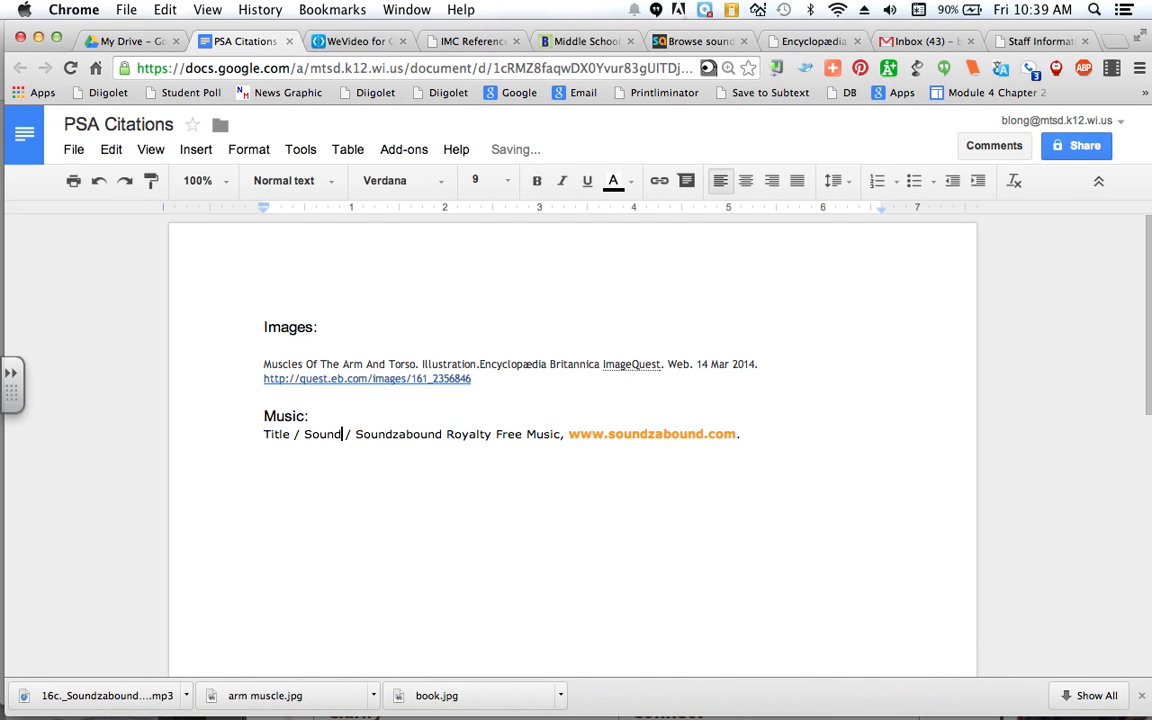
type("ound")
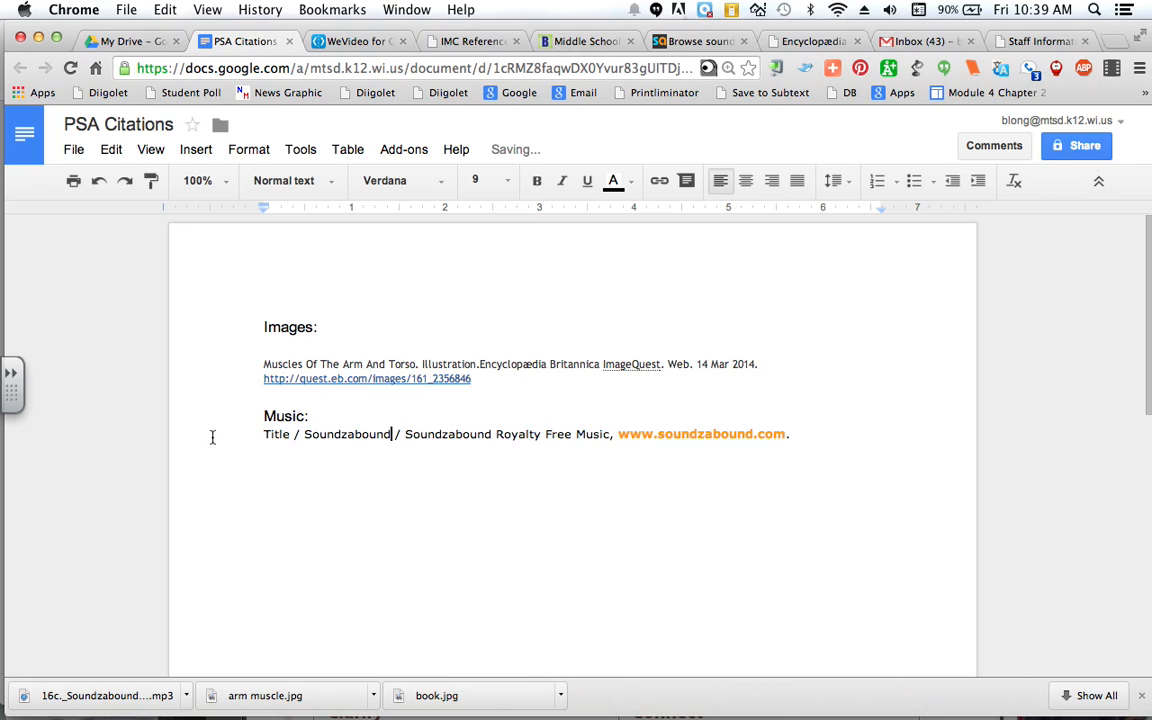
Step: Replace the word "Title" in the music citation with "Adrenal Rock"
double_click(280, 429)
type("Adrenal ")
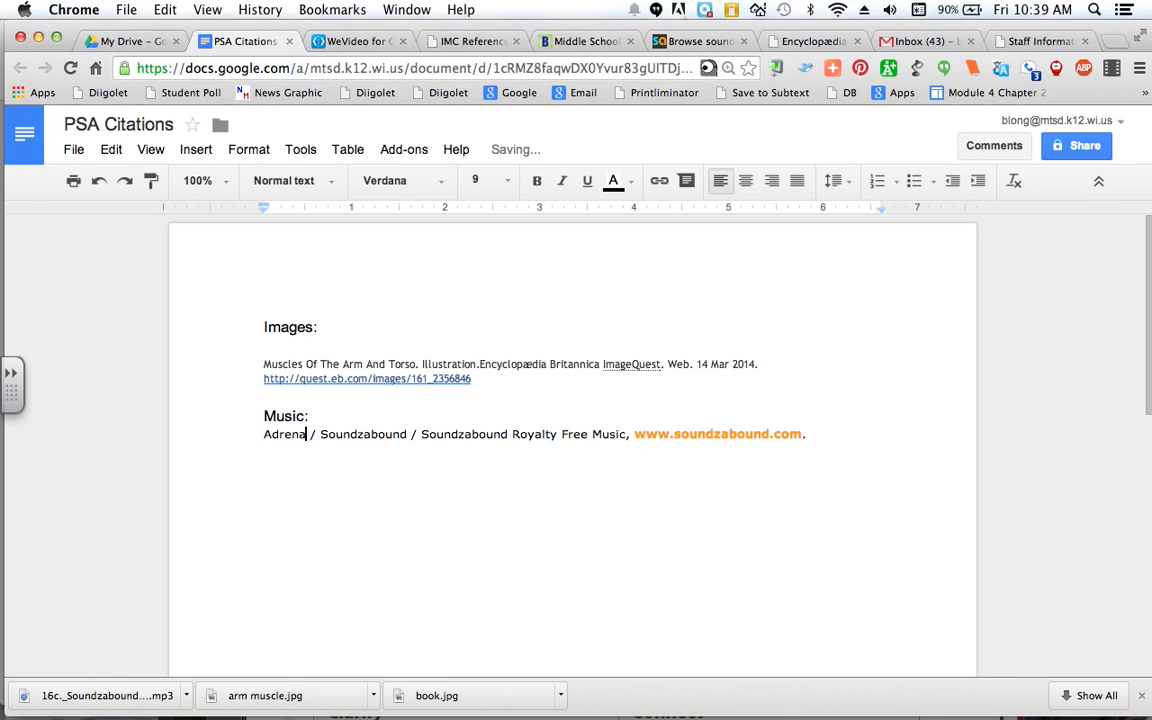
type("Rock")
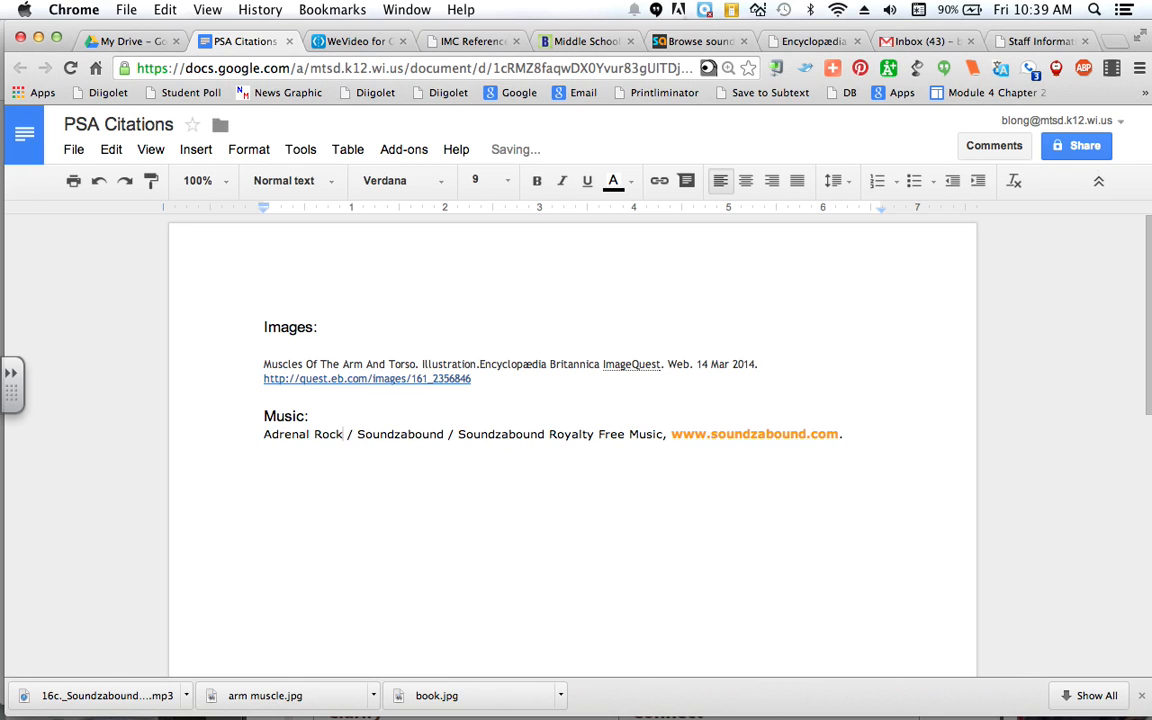
left_click(853, 446)
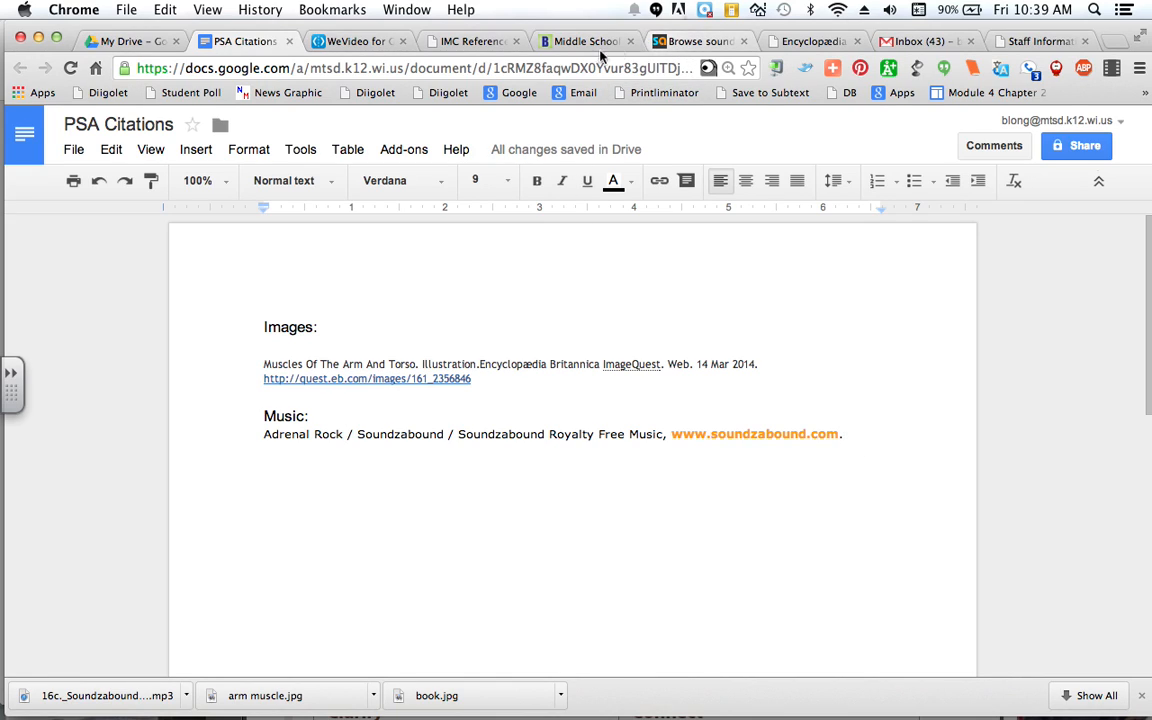
Step: Review WeVideo's built-in Action music, and revisit the Soundzabound FAQ's answer on proper attribution
left_click(368, 42)
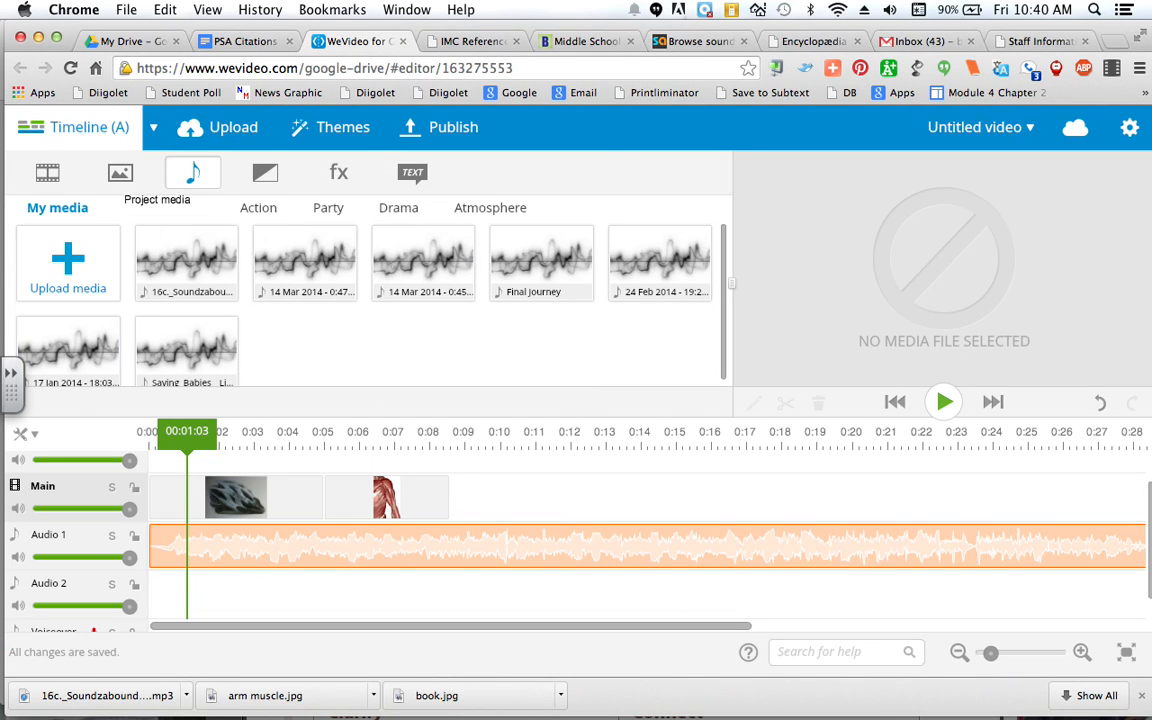
left_click(262, 210)
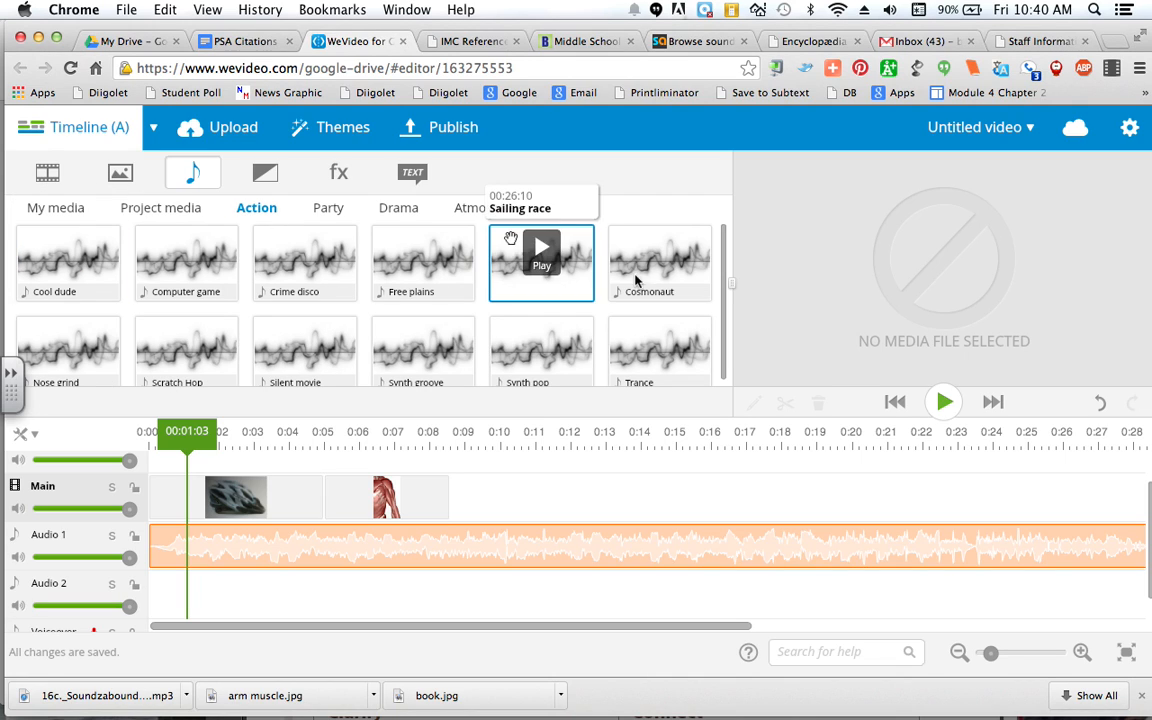
left_click(659, 45)
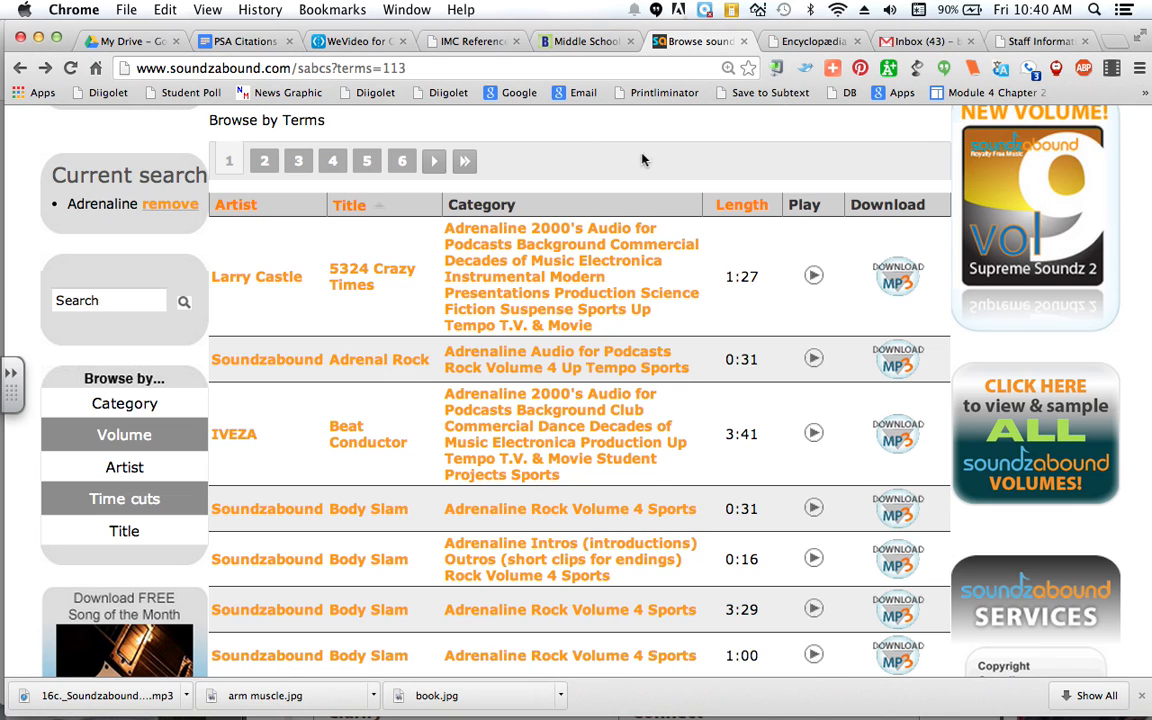
scroll(590, 270, "up", 5)
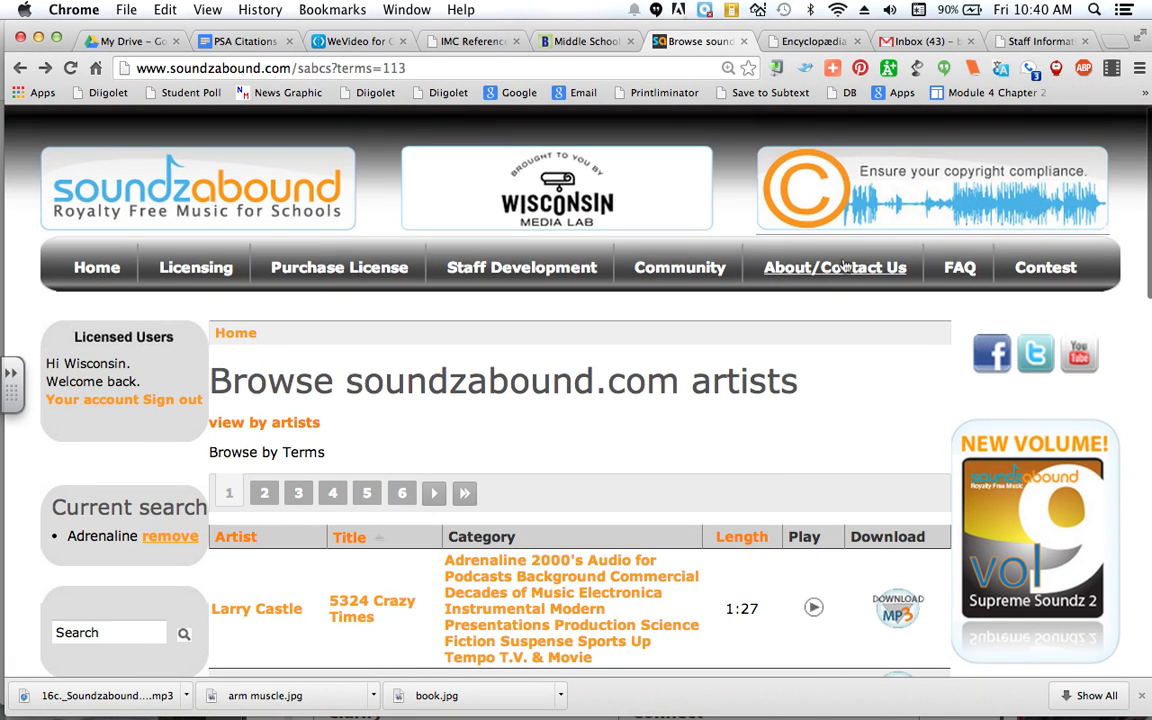
left_click(959, 267)
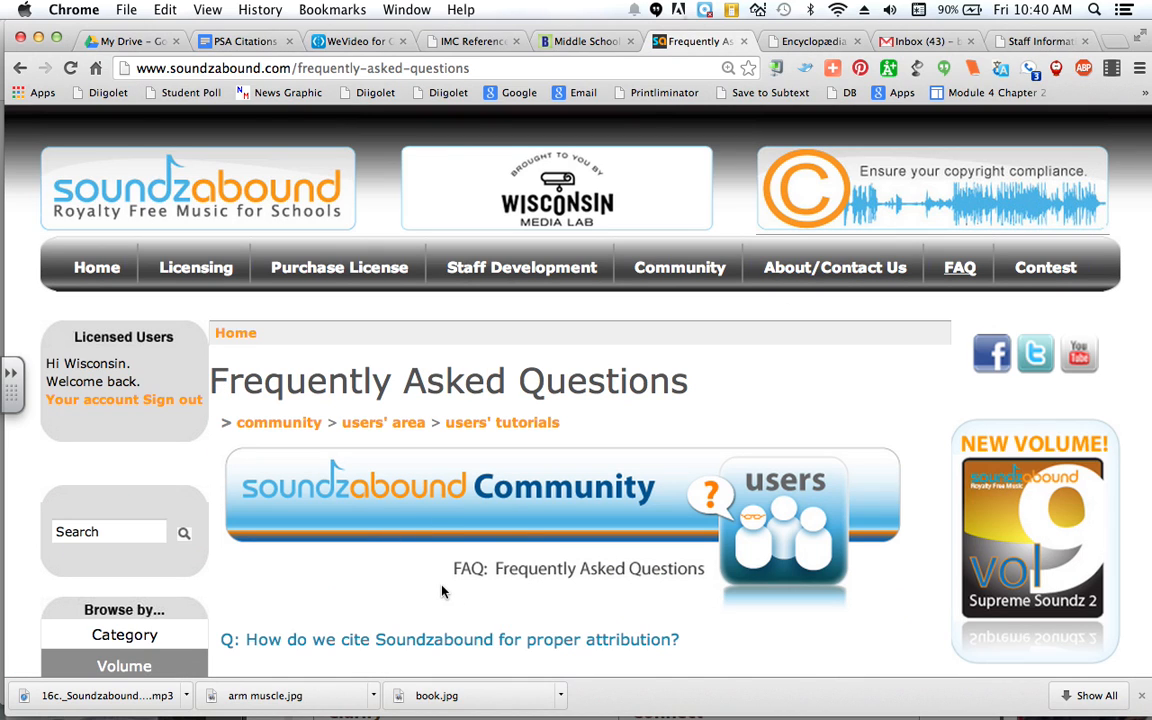
scroll(443, 591, "down", 8)
scroll(440, 589, "up", 6)
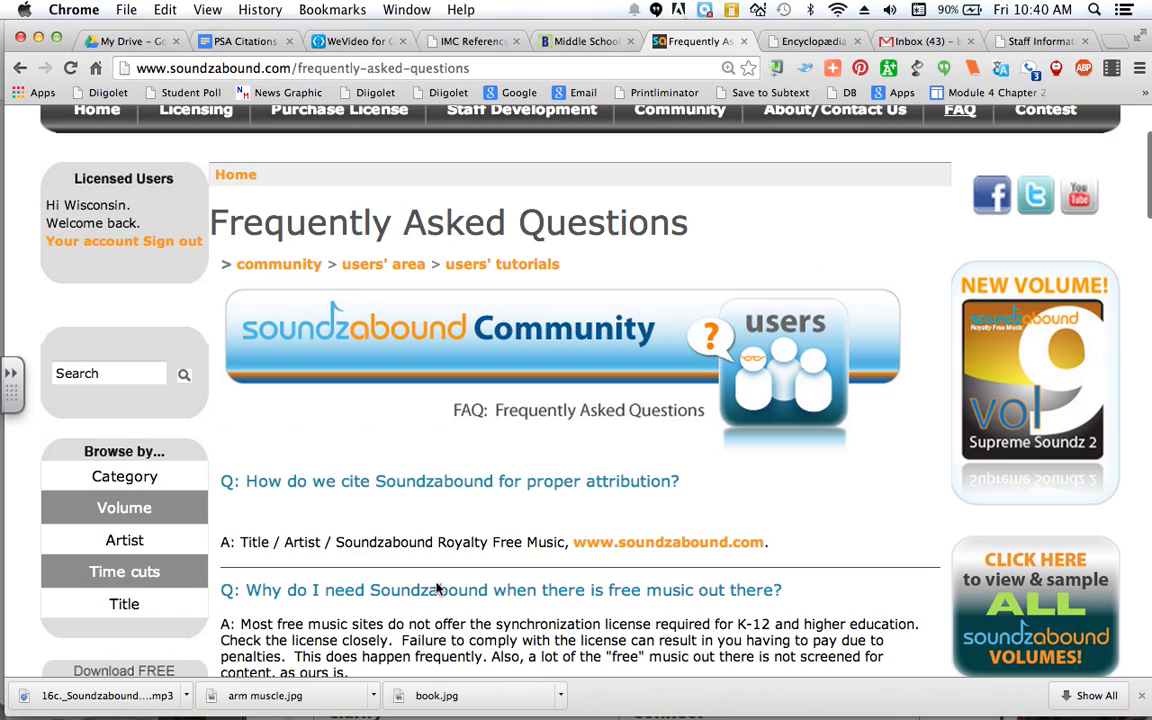